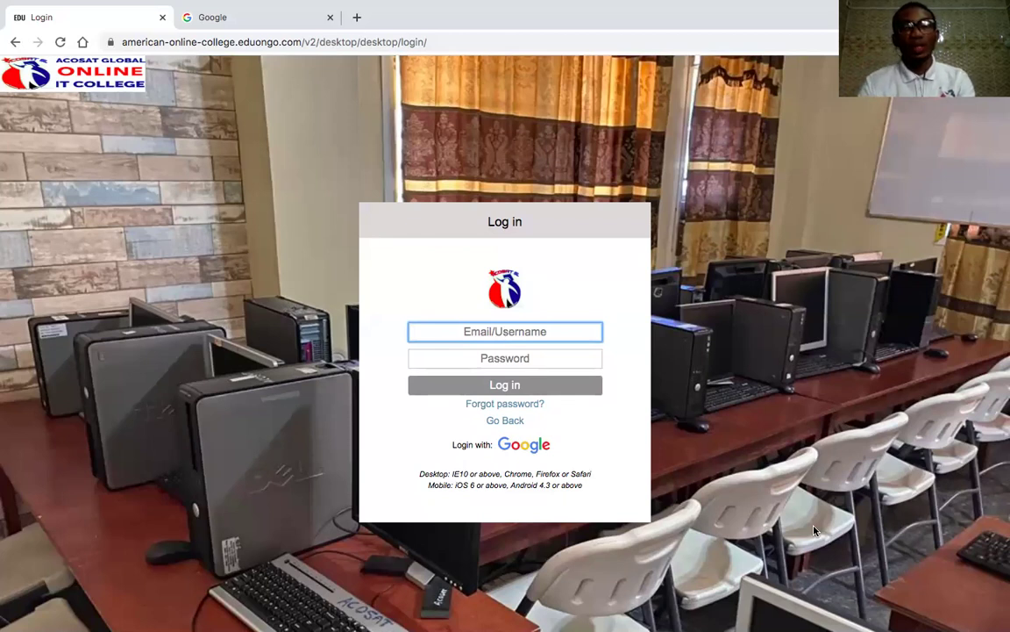
- Log in to EDUonGo with the student username and the pasted account password
click(770, 520)
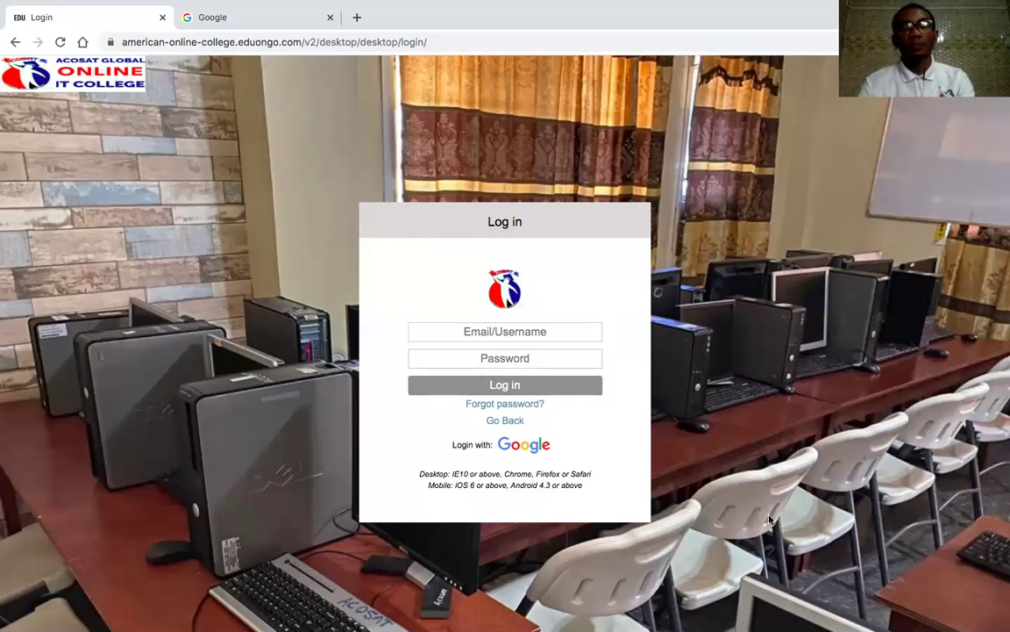
click(529, 331)
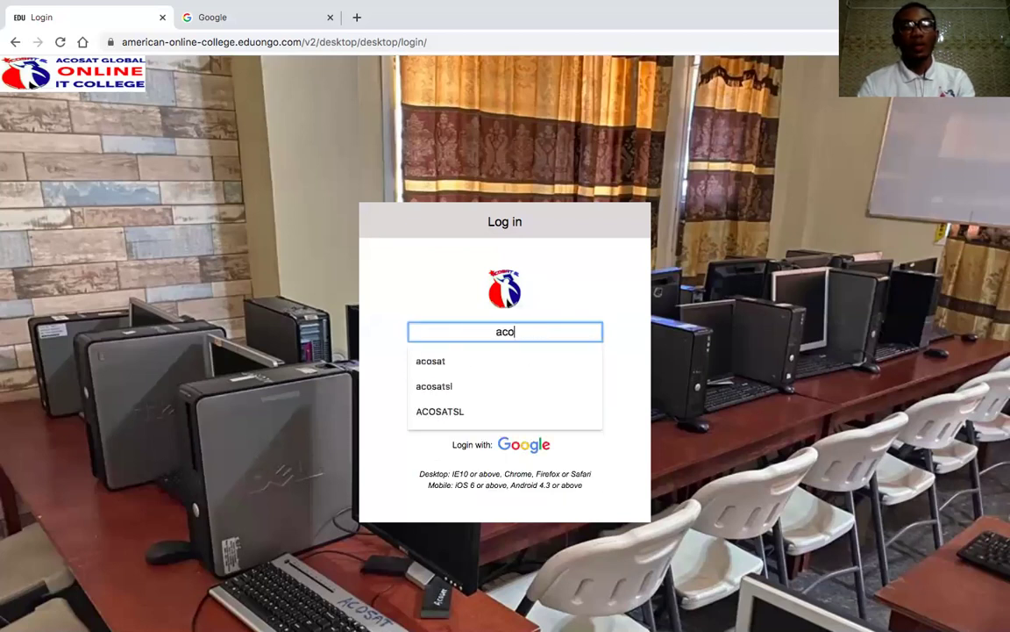
click(640, 355)
click(560, 354)
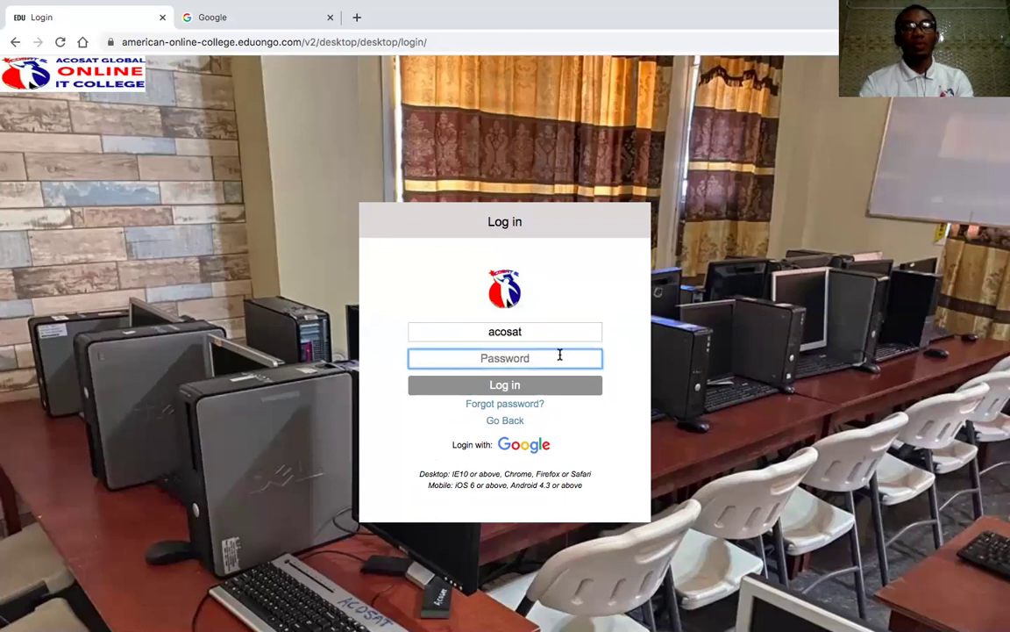
key(ctrl+v)
click(522, 385)
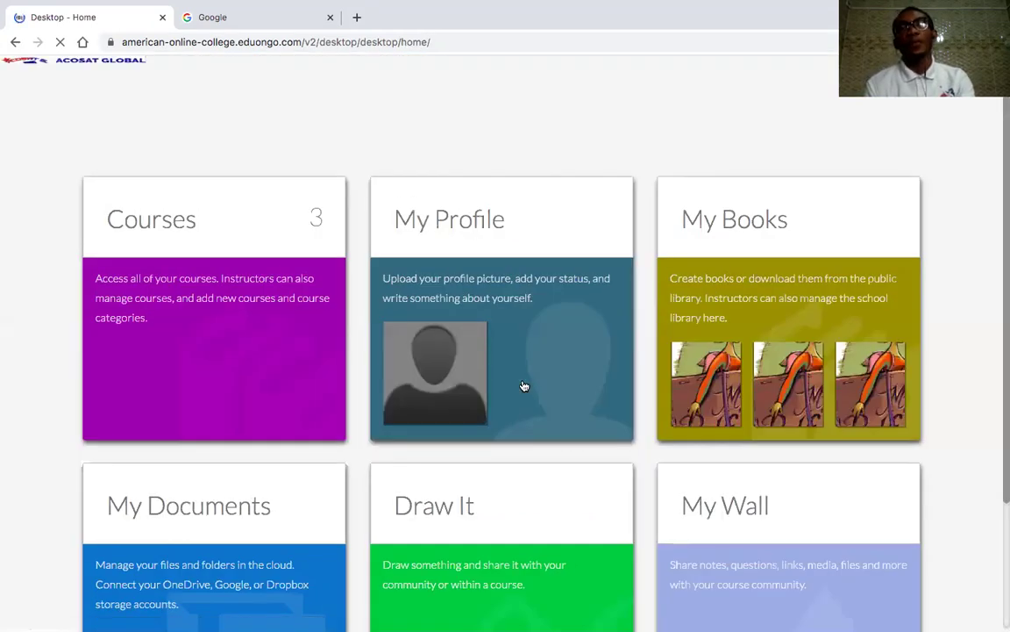
- Open All Courses from the Courses tile, listing MS Packages, Computerized Mathematics and Software Engineering
scroll(555, 411, down, 3)
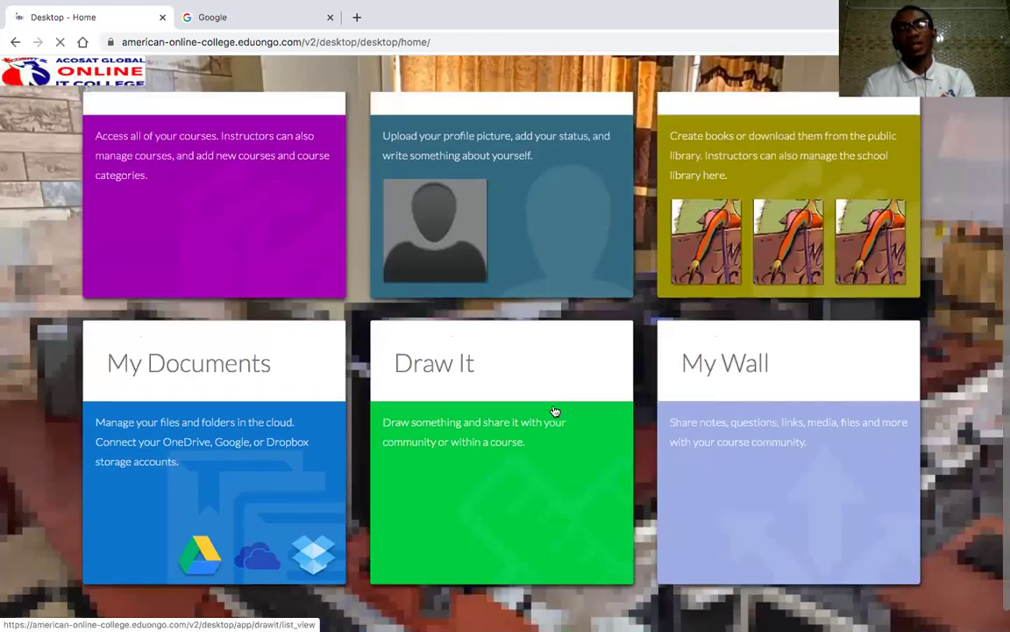
scroll(554, 411, up, 2)
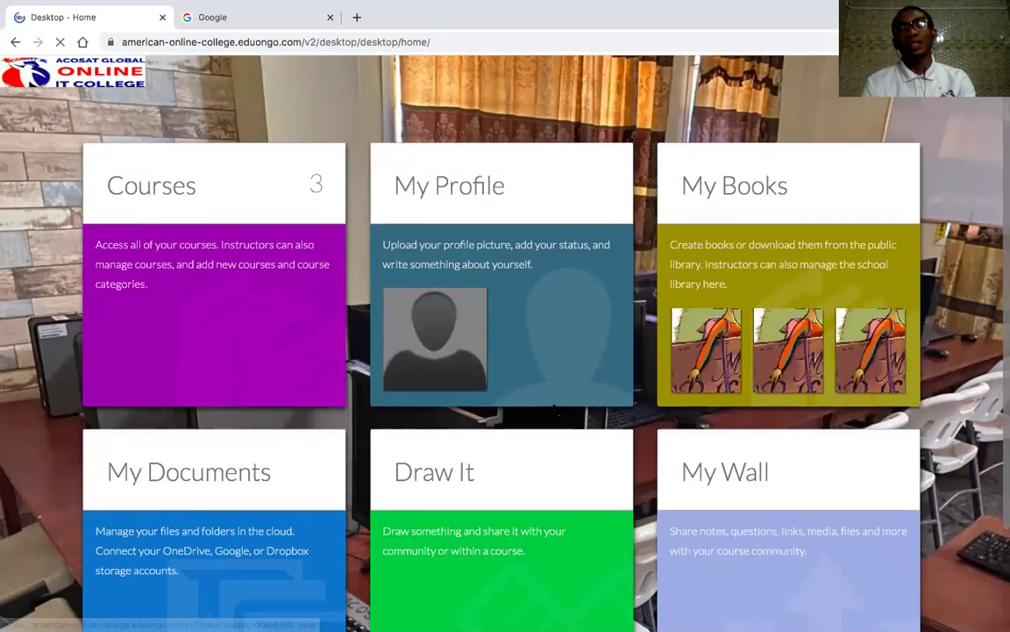
click(201, 268)
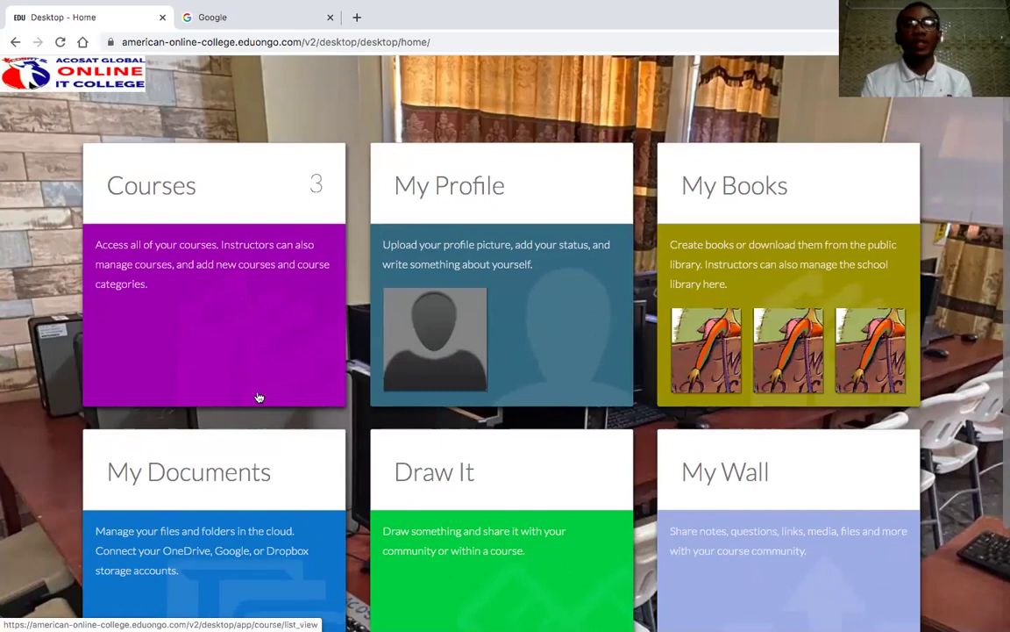
click(188, 267)
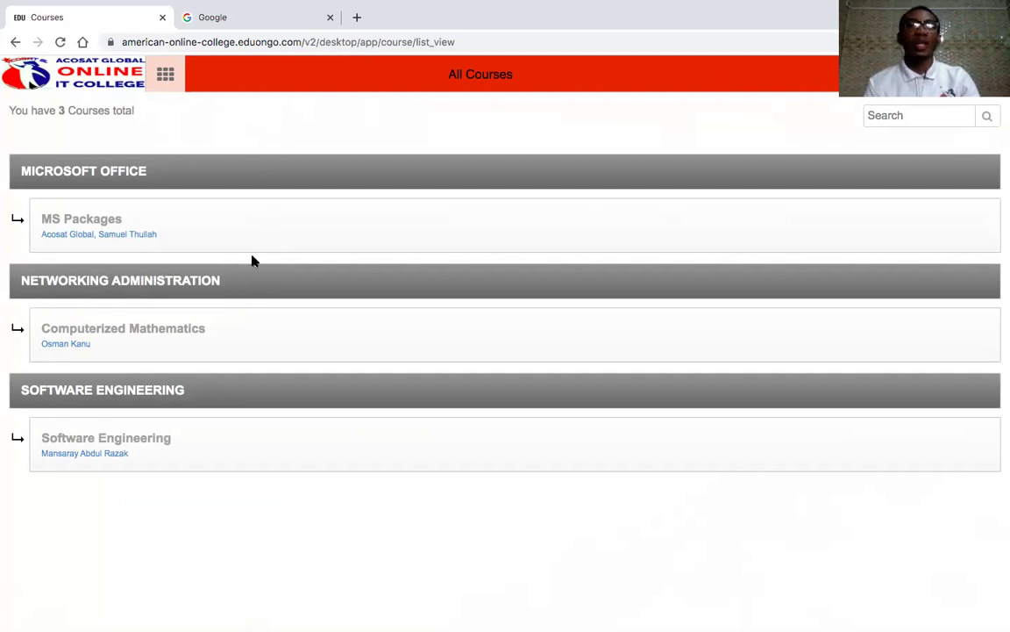
- Go back from the All Courses list to the Desktop home via the apps grid icon
click(165, 73)
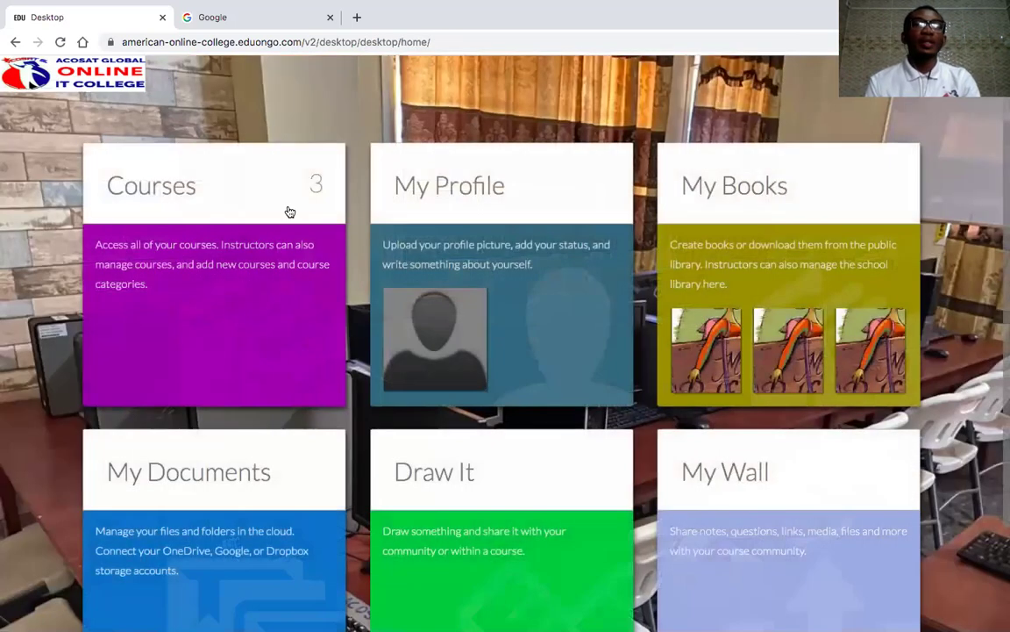
click(486, 203)
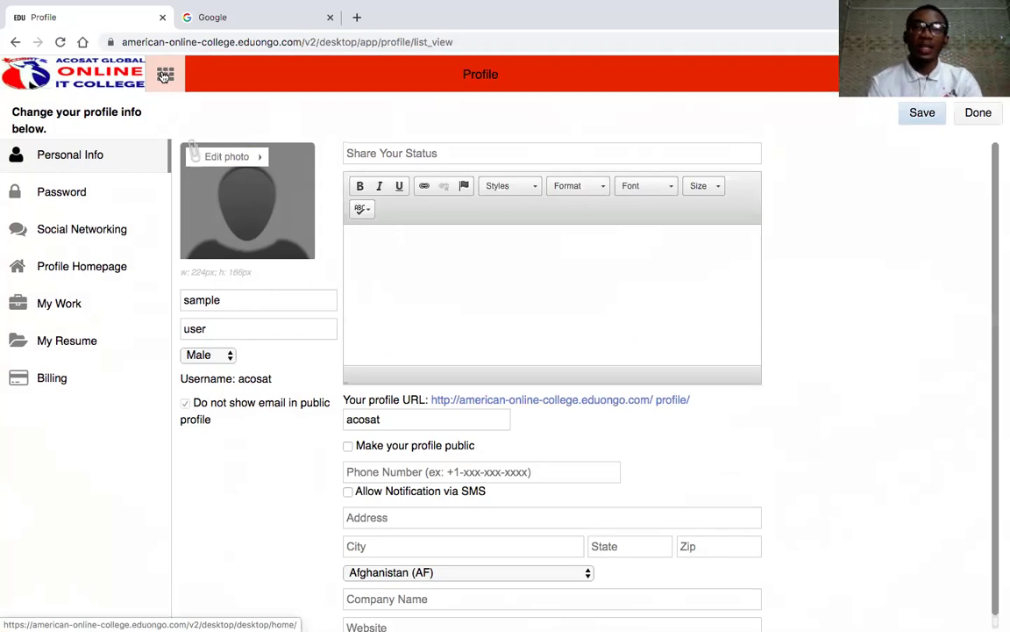
click(165, 77)
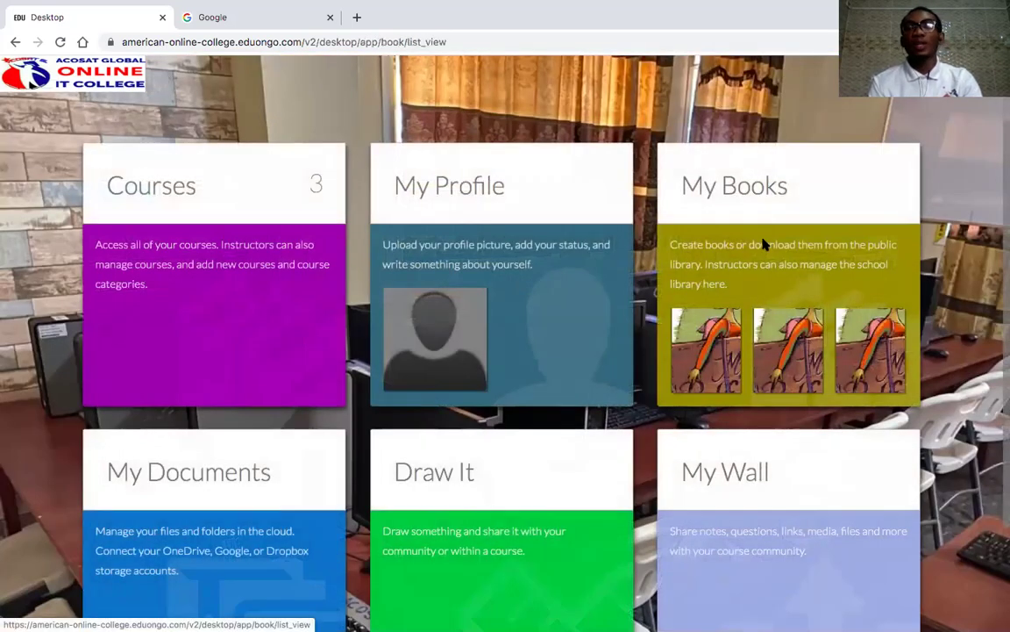
click(763, 244)
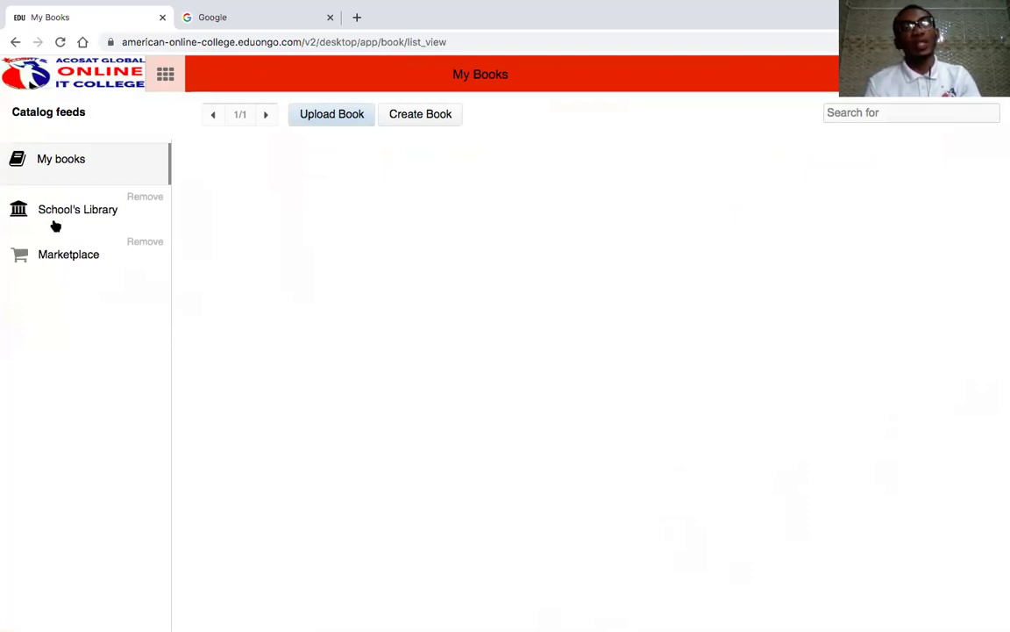
drag(82, 211, 133, 219)
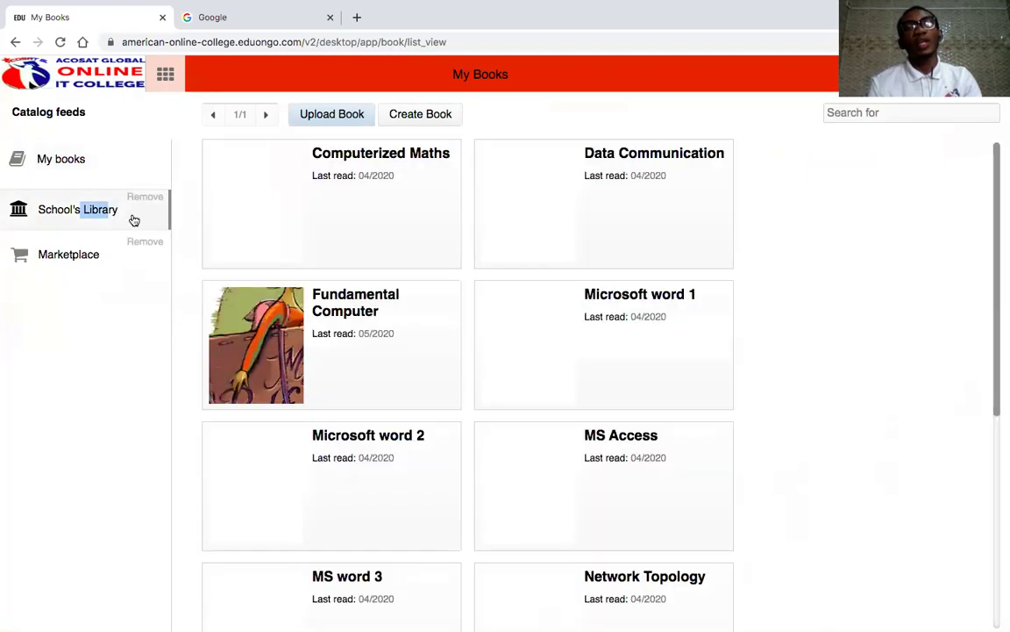
scroll(593, 460, down, 5)
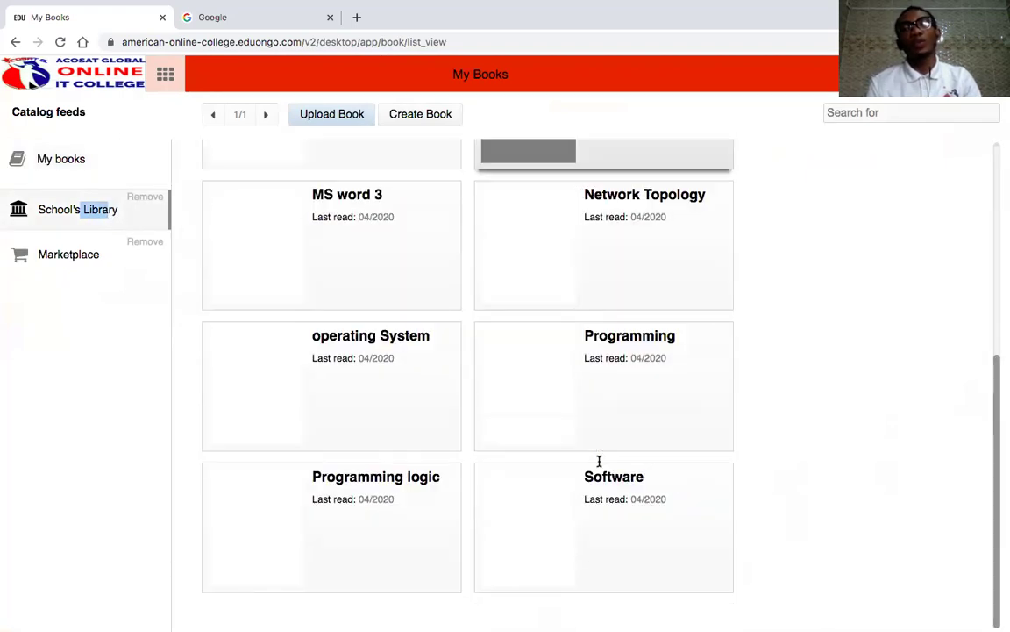
scroll(599, 460, up, 5)
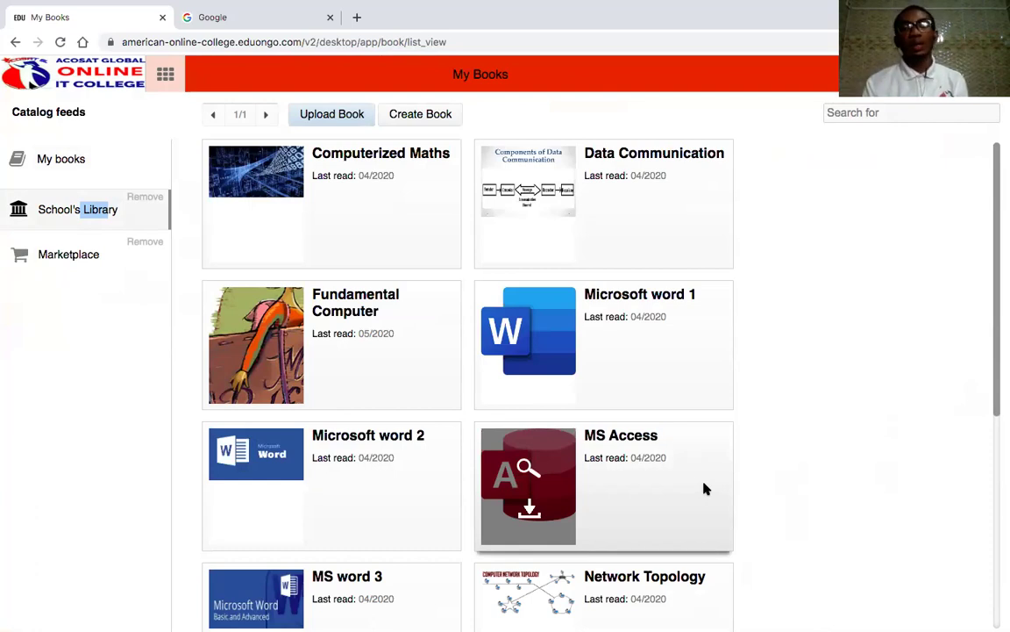
scroll(706, 488, down, 4)
scroll(707, 488, up, 4)
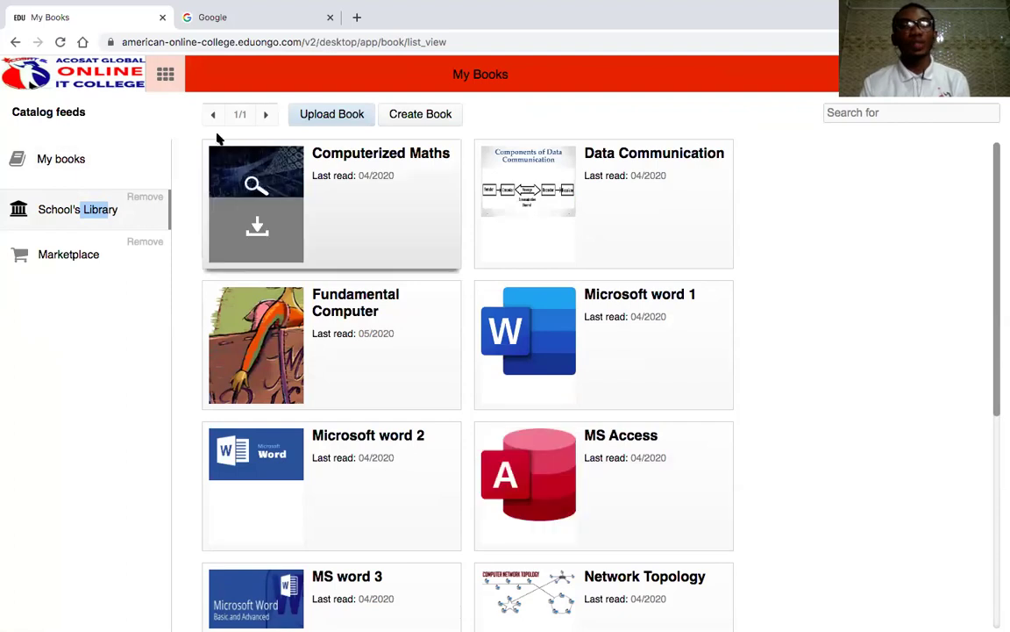
click(164, 73)
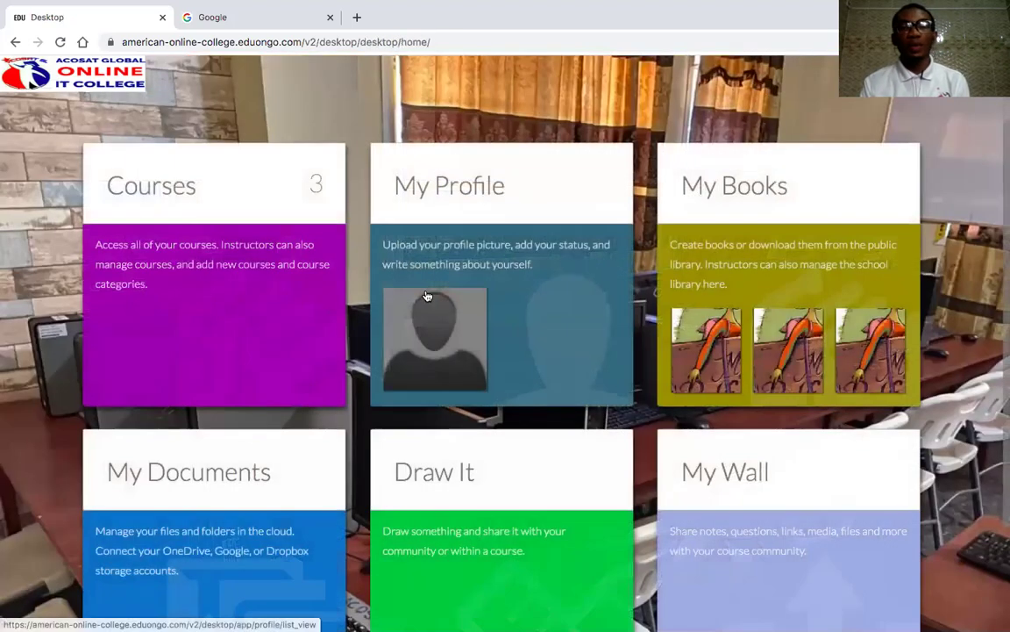
scroll(223, 441, down, 2)
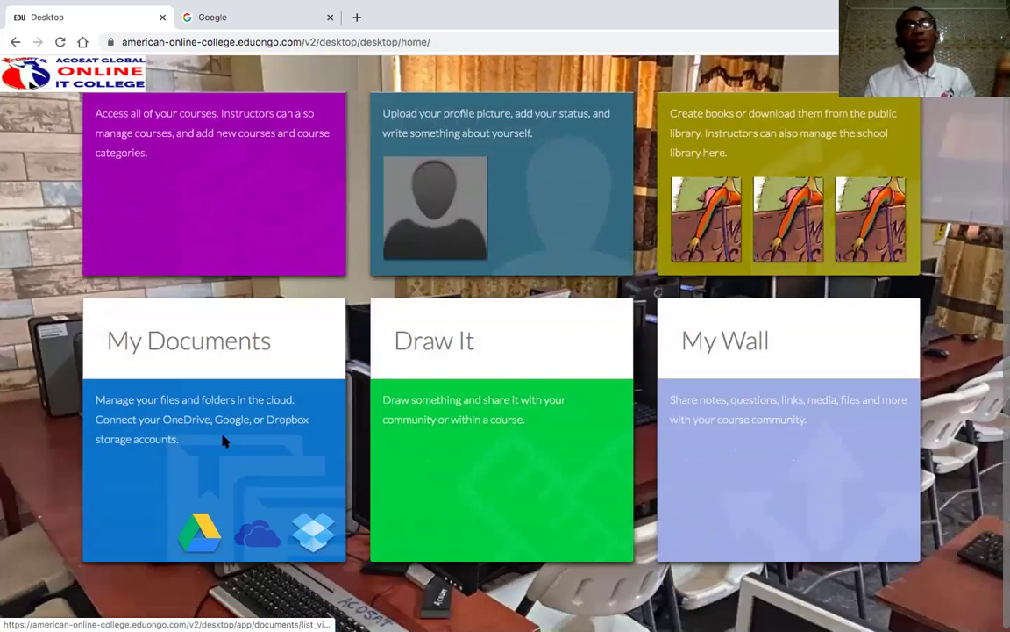
click(222, 441)
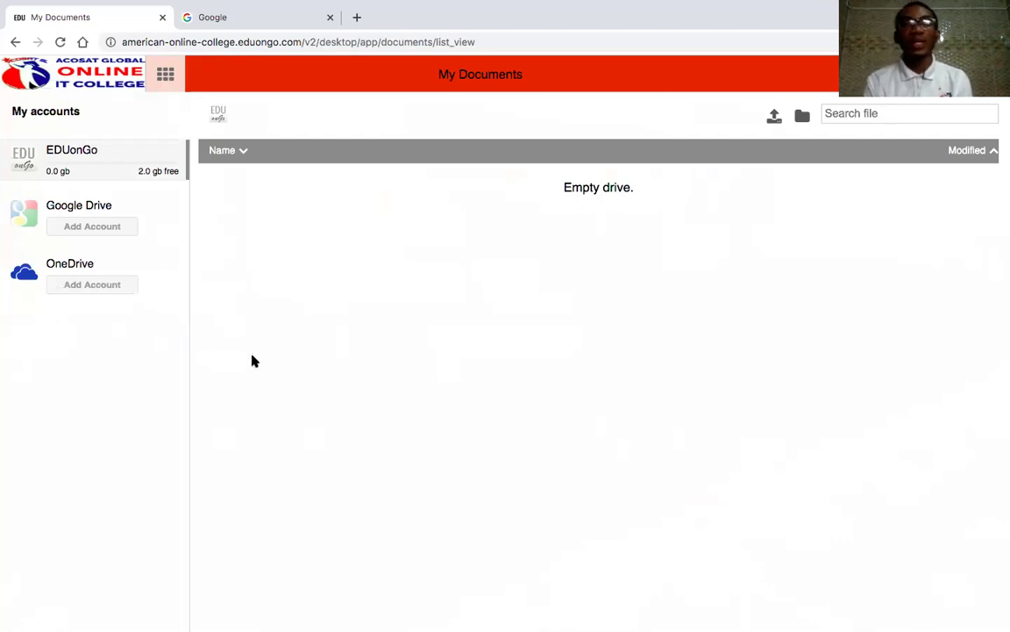
click(173, 83)
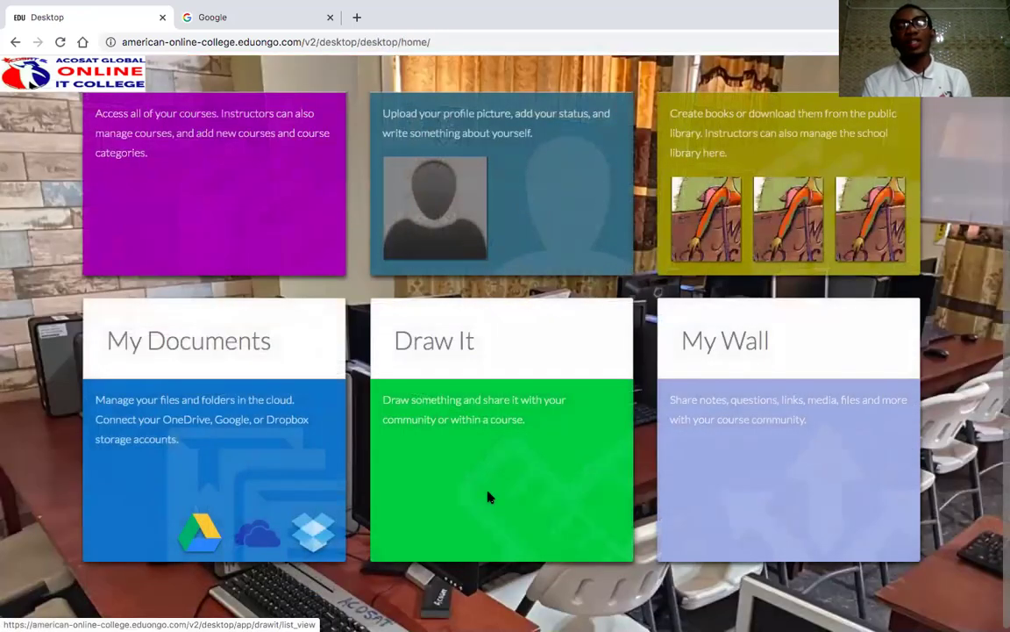
click(488, 497)
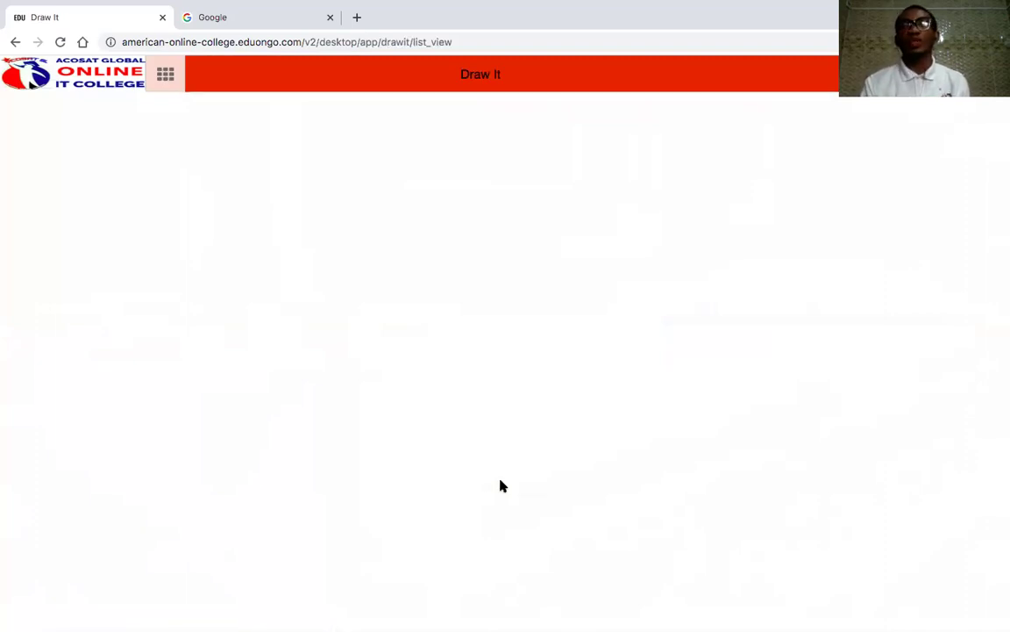
click(167, 74)
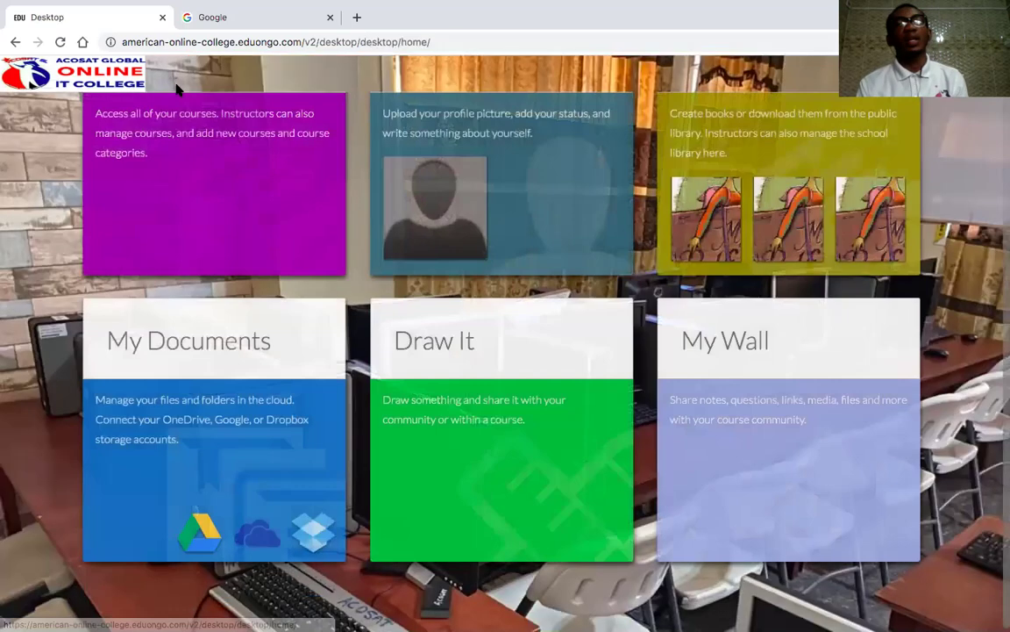
click(781, 494)
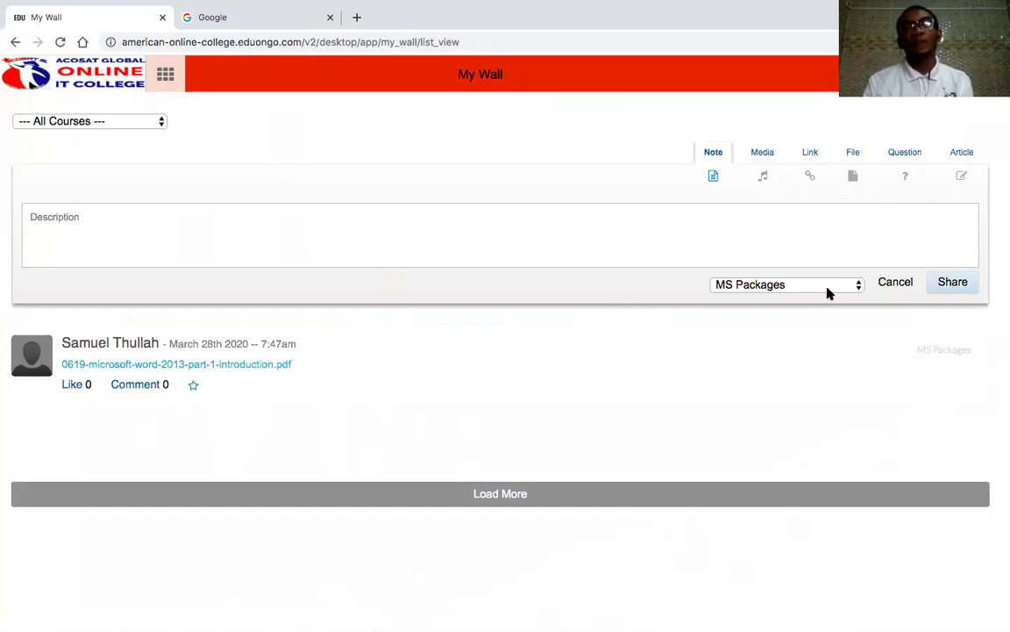
click(164, 74)
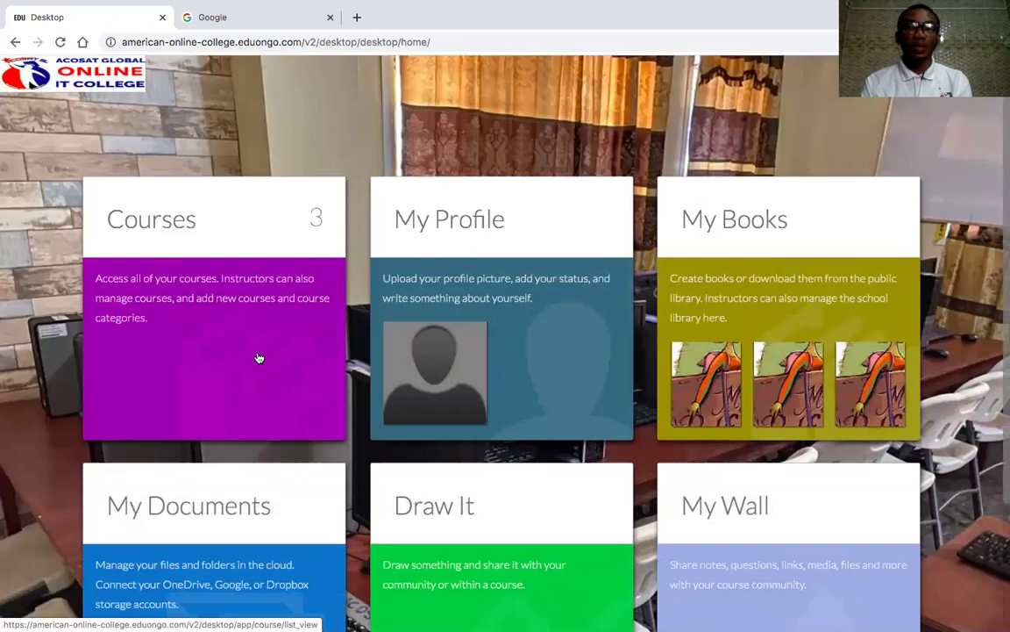
- Open the MS Packages course, showing its Sessions overview with session 1 'Typing'
click(259, 357)
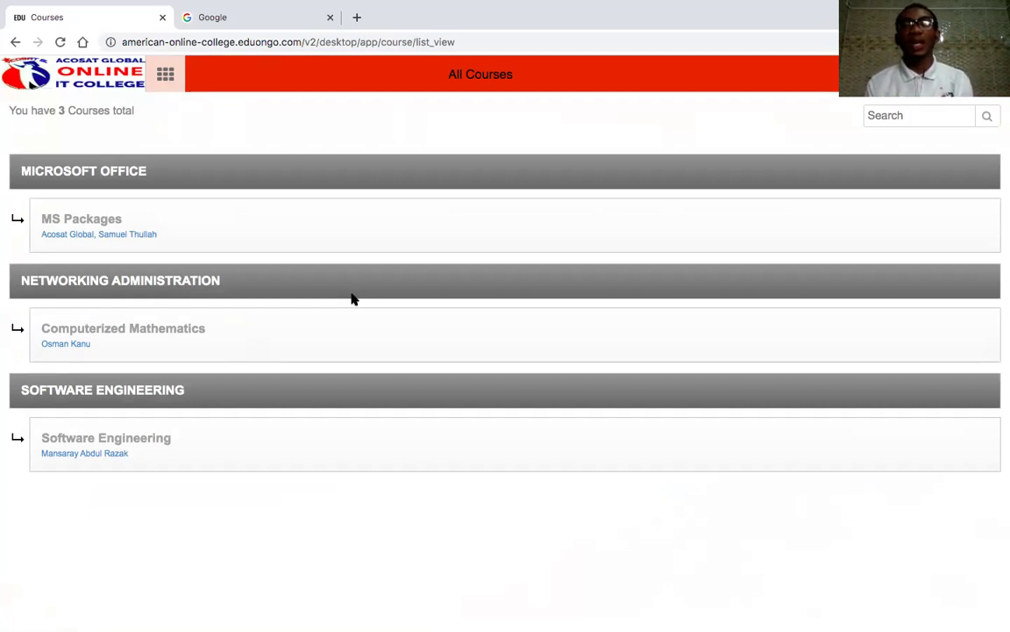
click(57, 221)
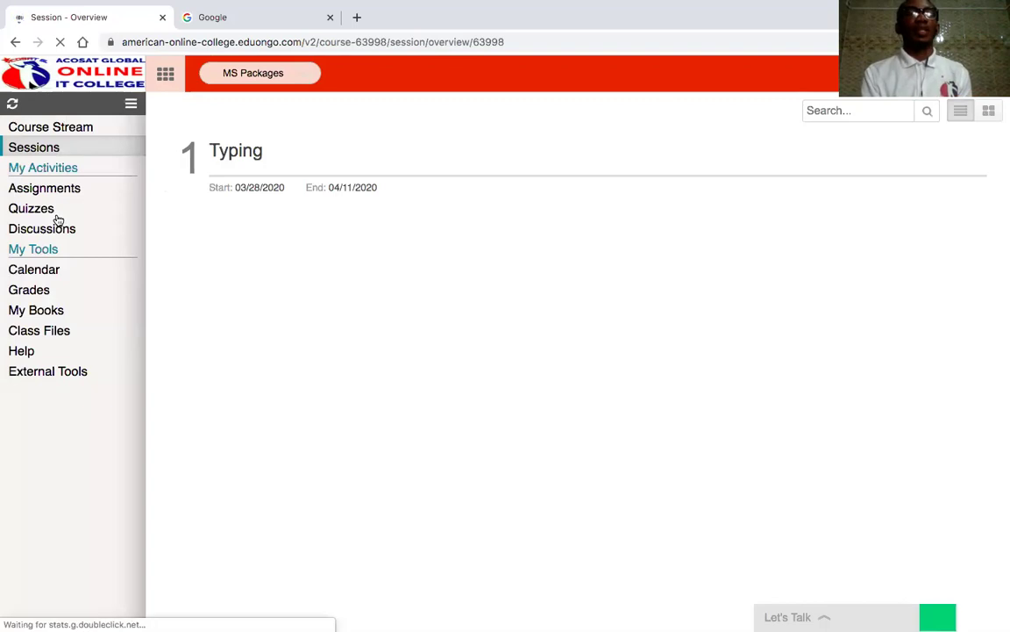
- Browse the course's Help, Stream, Sessions, Assignments and Discussions pages, ending on the Quizzes list
click(68, 351)
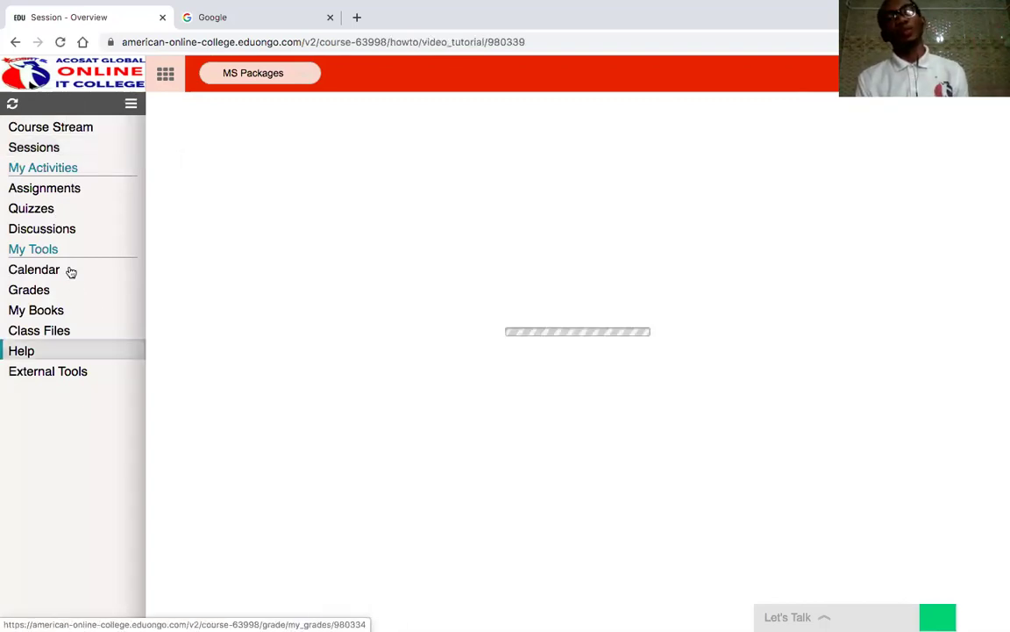
click(90, 127)
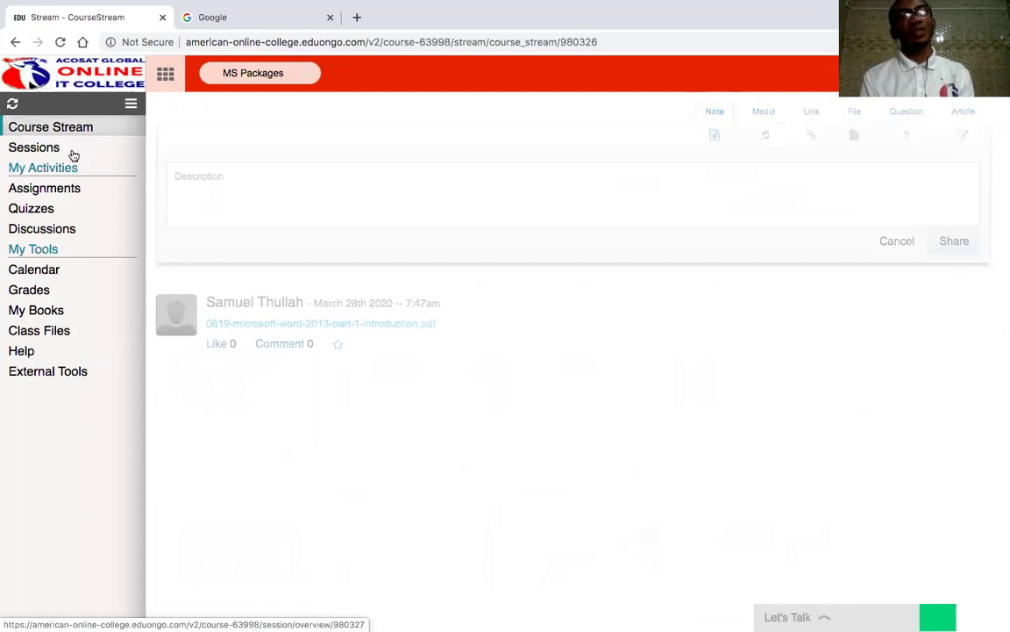
click(69, 156)
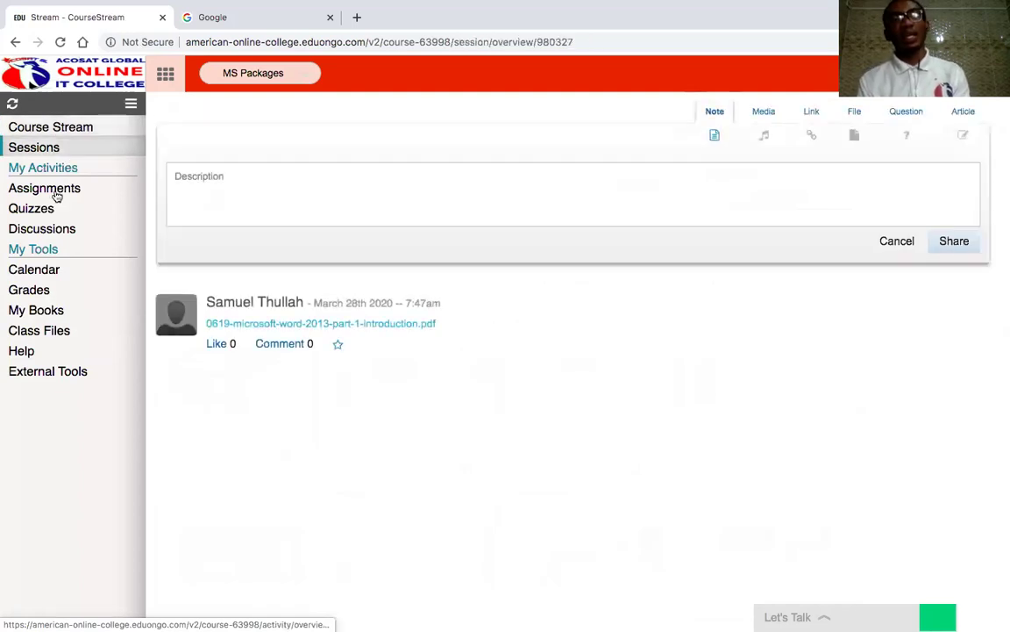
click(56, 195)
click(50, 214)
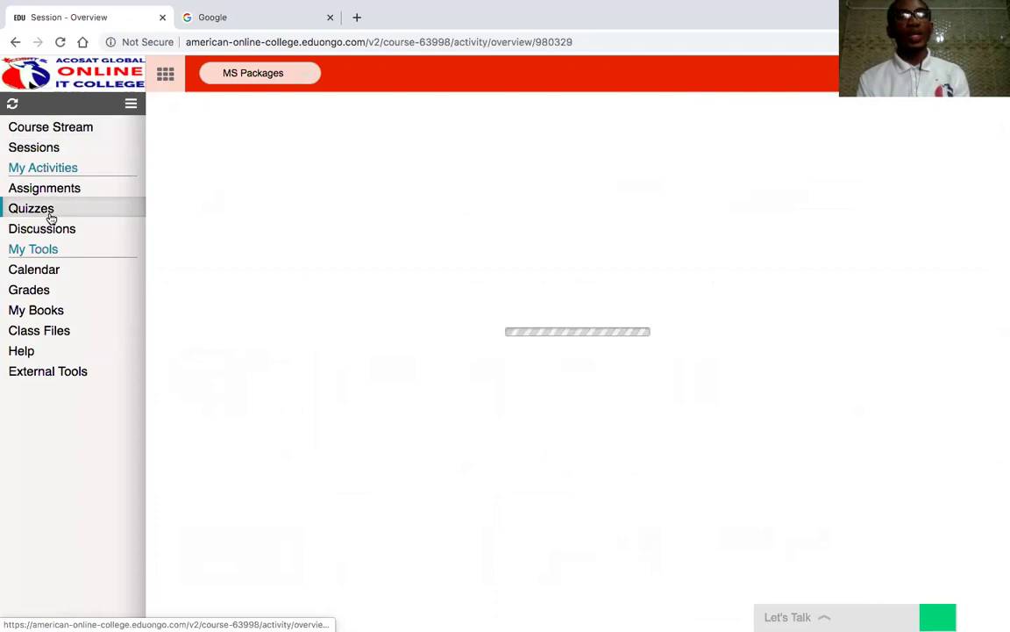
click(48, 230)
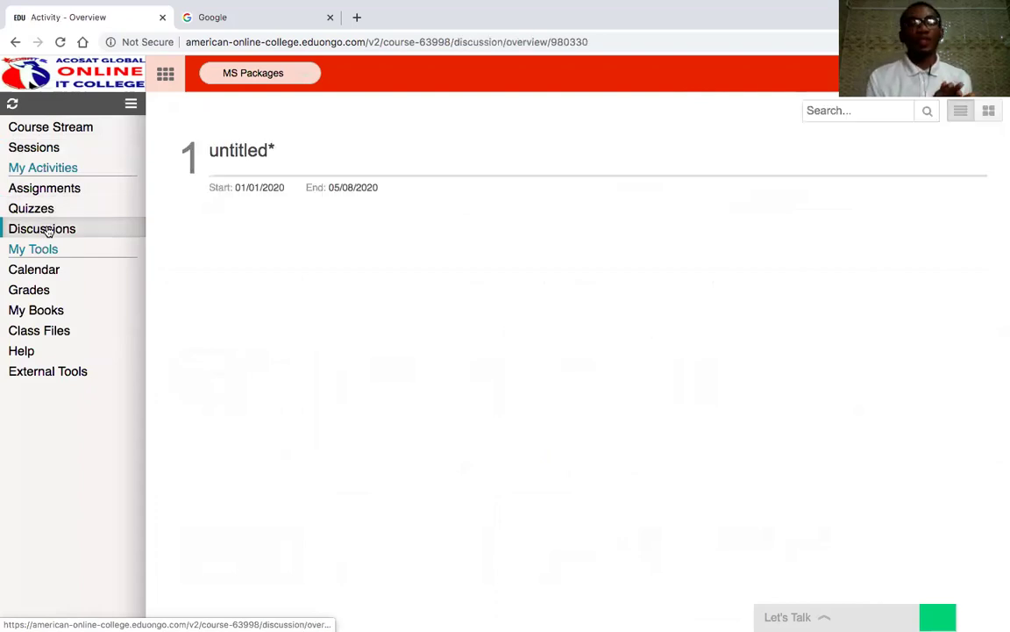
click(48, 230)
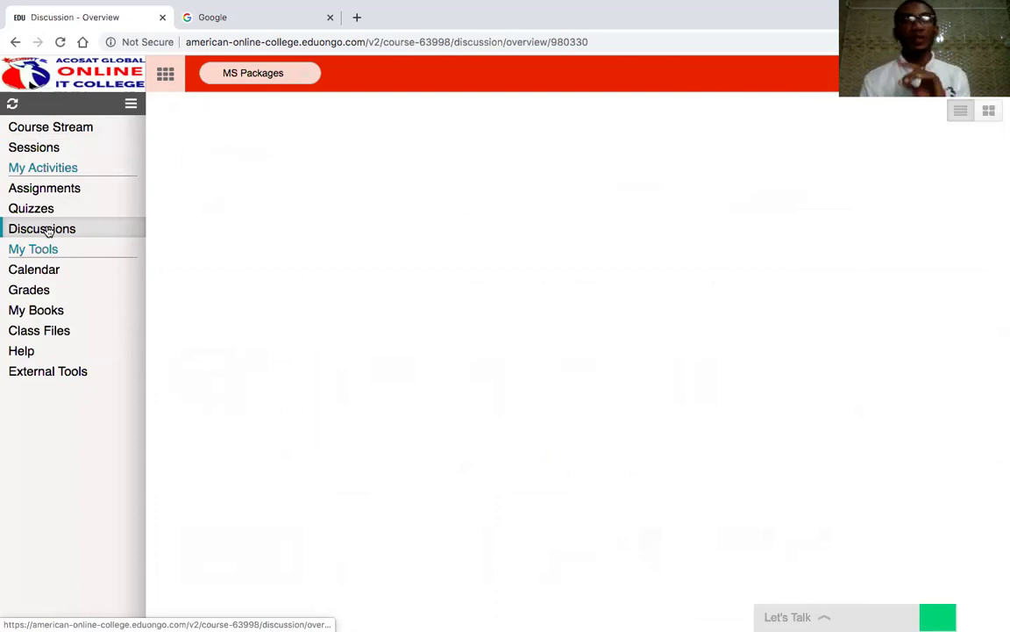
click(80, 191)
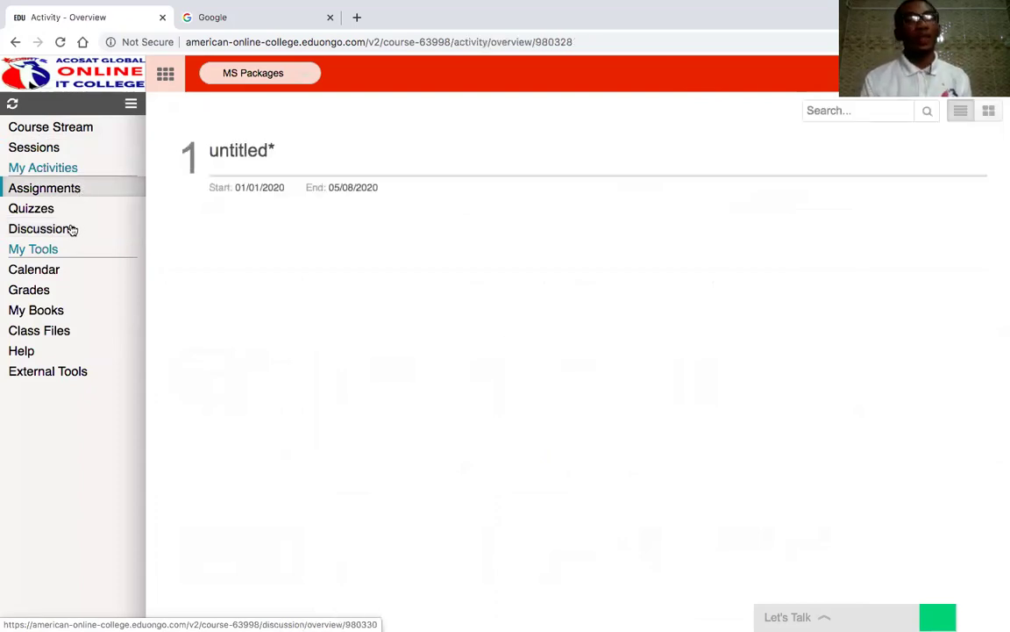
click(69, 216)
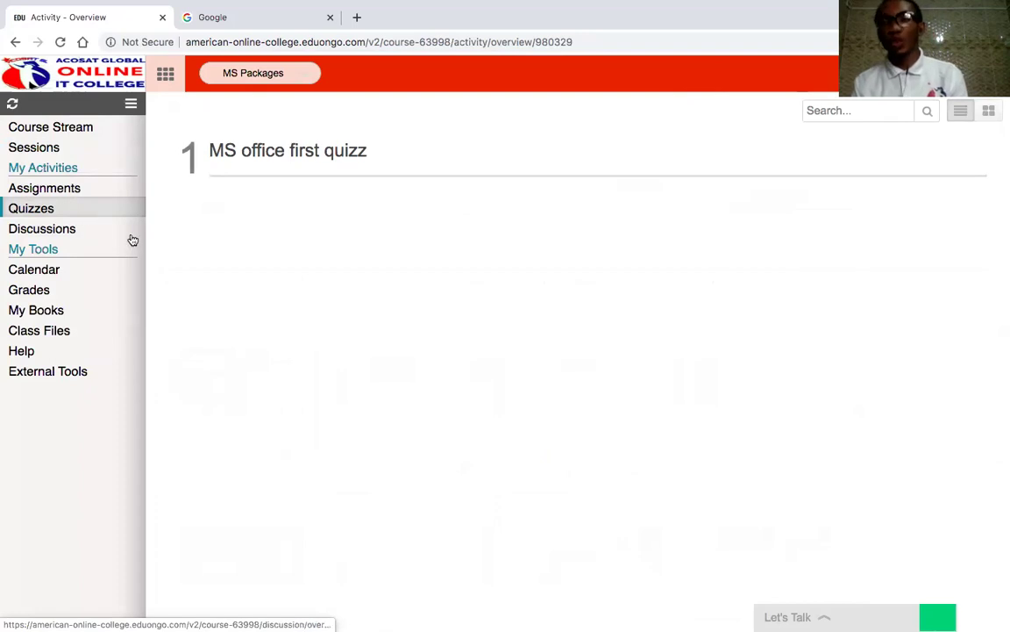
- View the MS office first quizz page, then the May 2020 calendar with its 05/08 activity
click(216, 154)
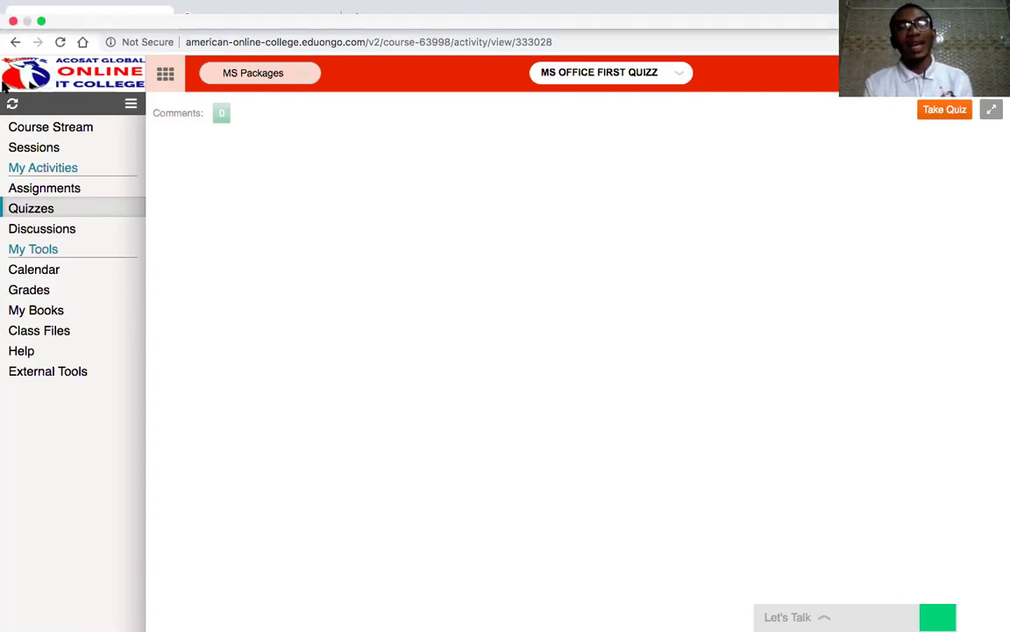
click(48, 272)
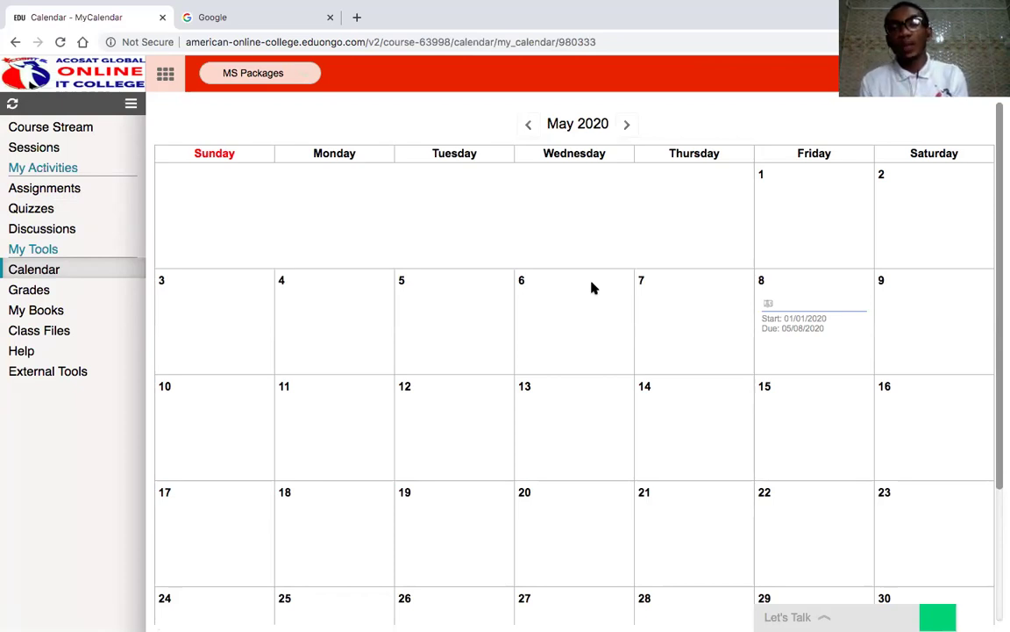
- Reopen the MS office first quizz from the course's Quizzes list
click(34, 210)
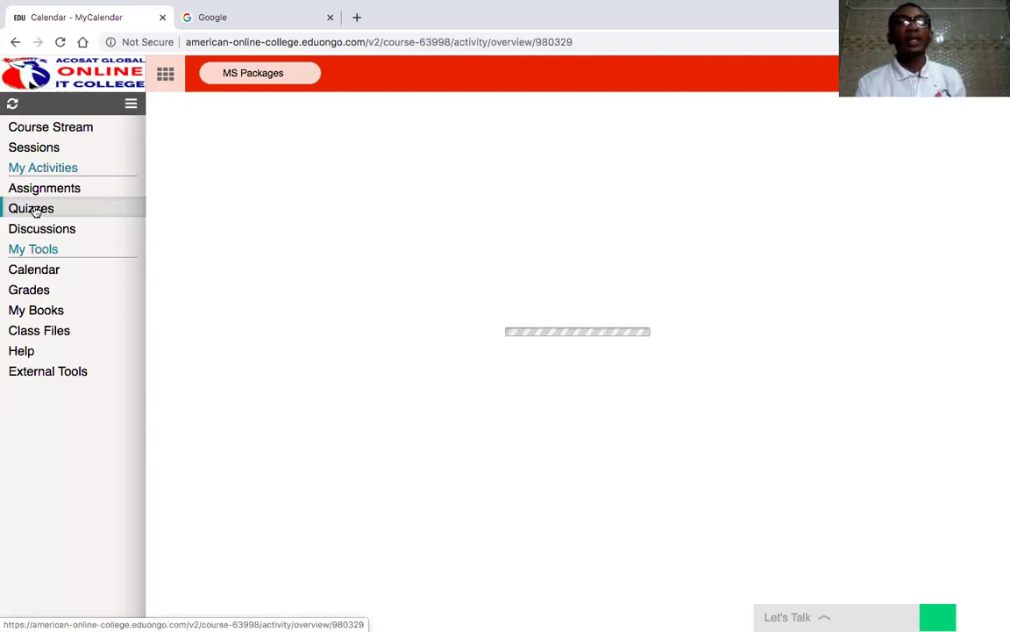
click(255, 151)
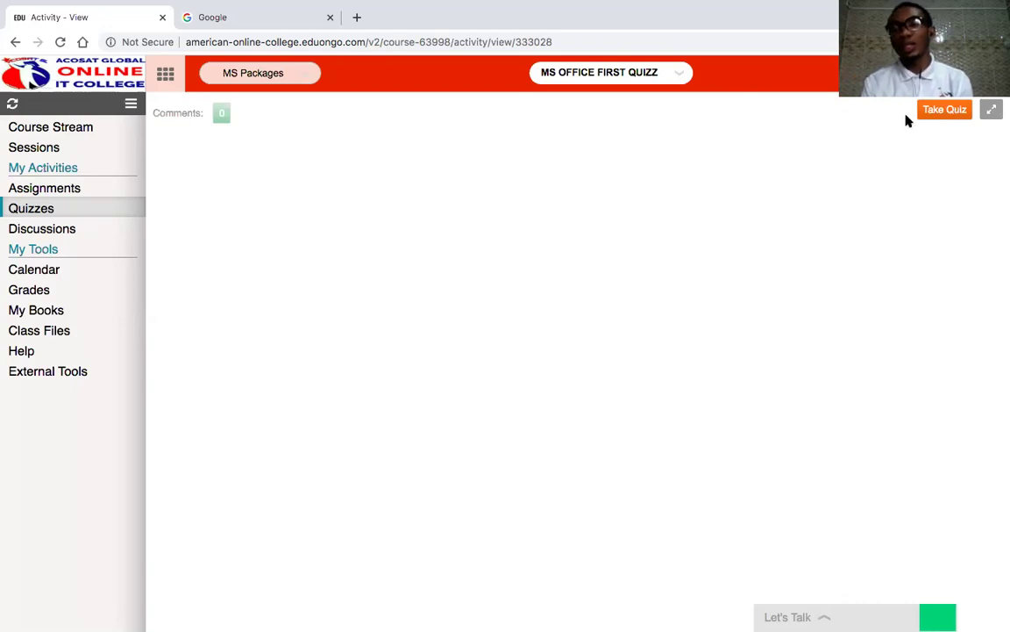
- Start the quiz and answer Question 1 with 'keyboard', correcting the misspelling via spell-check
click(938, 116)
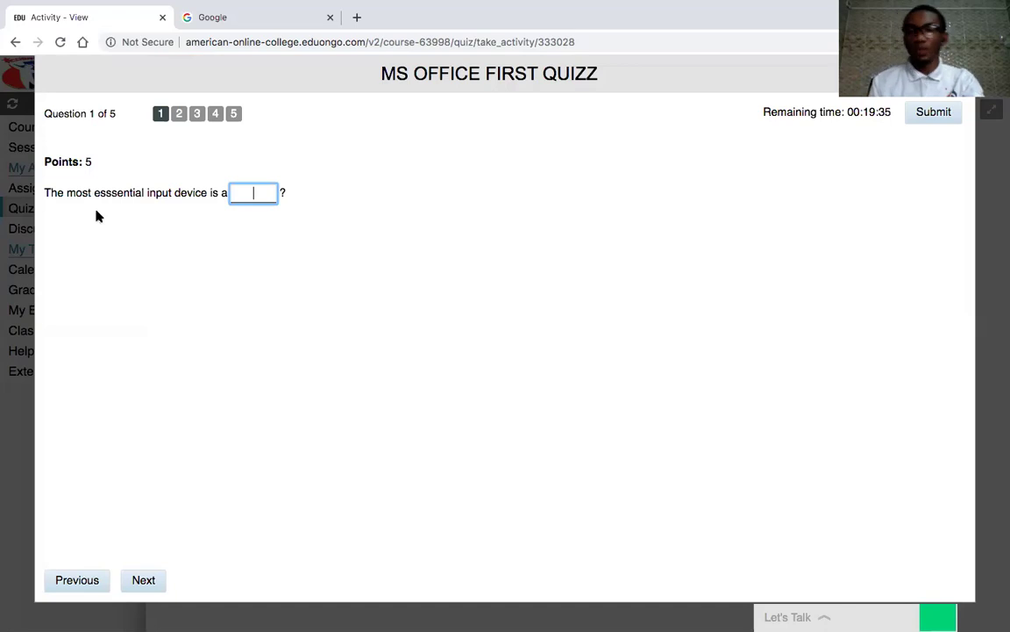
text(keybard)
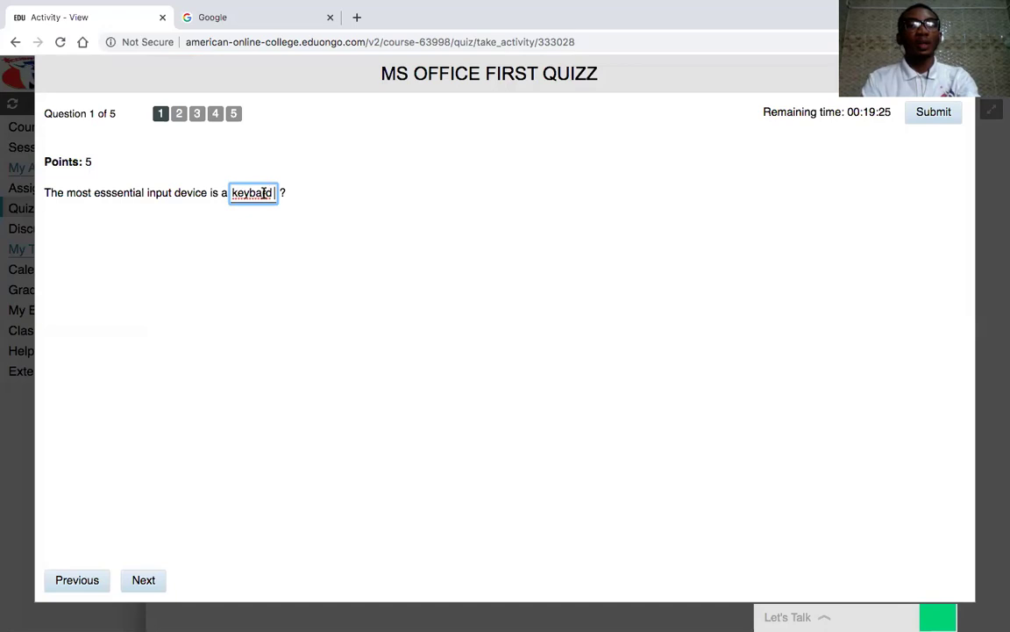
right_click(264, 192)
key(Escape)
right_click(264, 195)
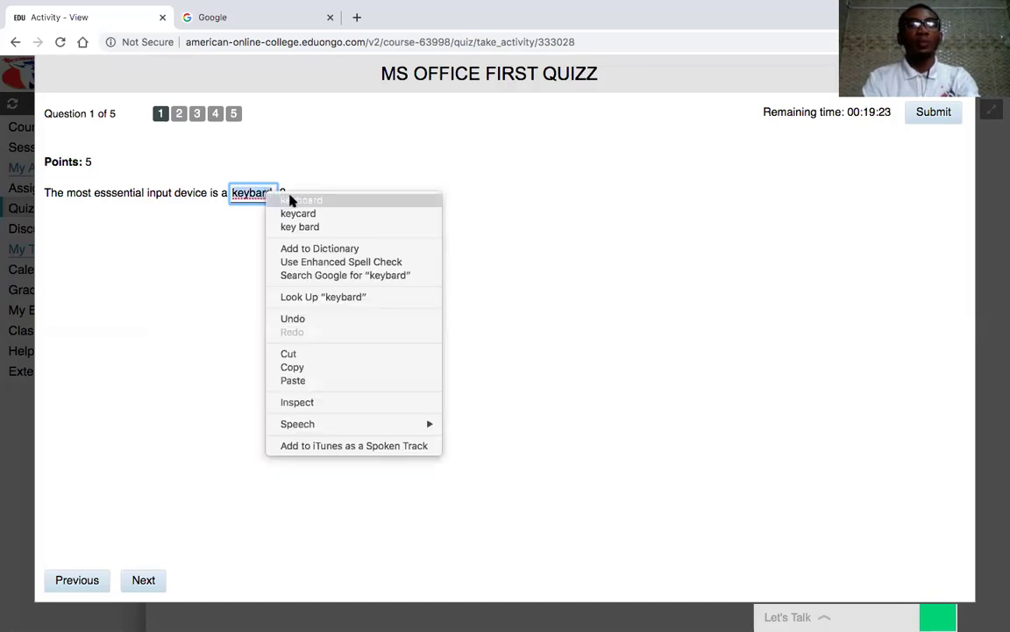
click(293, 199)
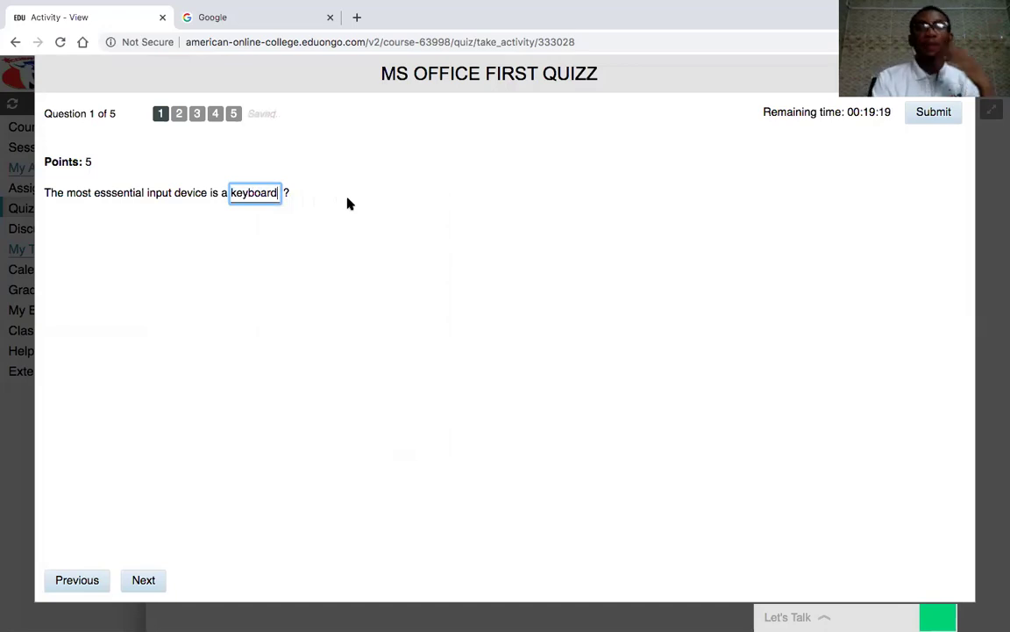
- Answer Question 2 with True, then move to Question 3
click(180, 115)
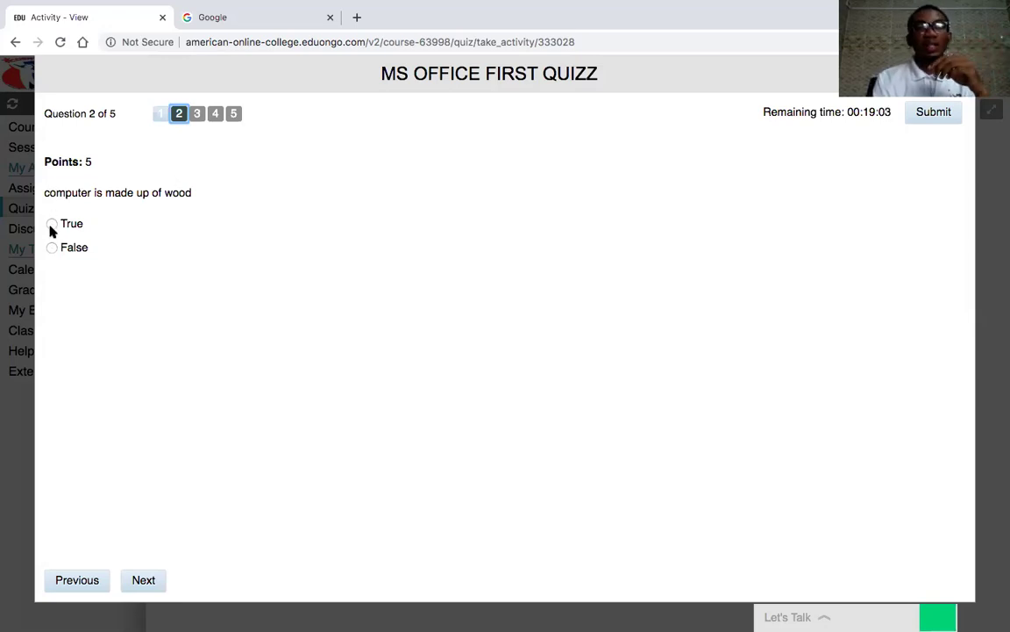
click(52, 225)
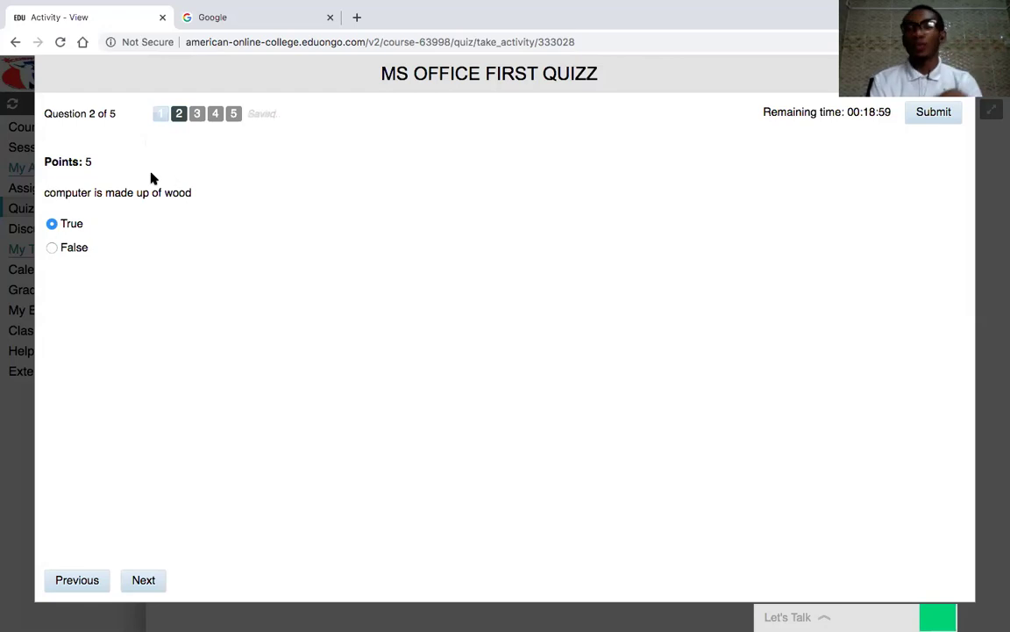
click(198, 114)
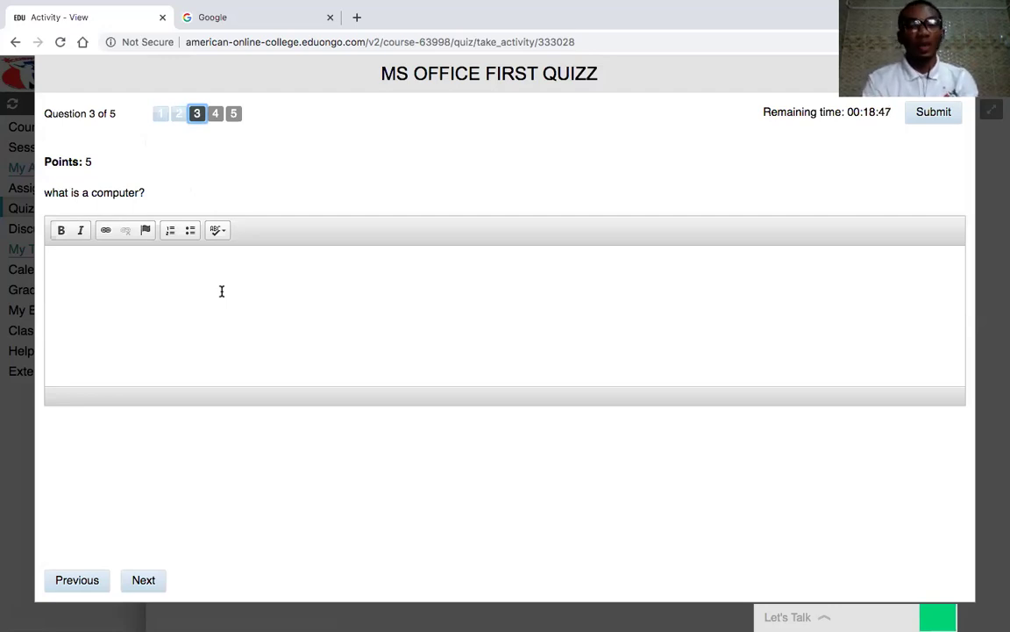
- Answer Question 3 with 'a computer is an electronic device' and move to Question 4
click(222, 291)
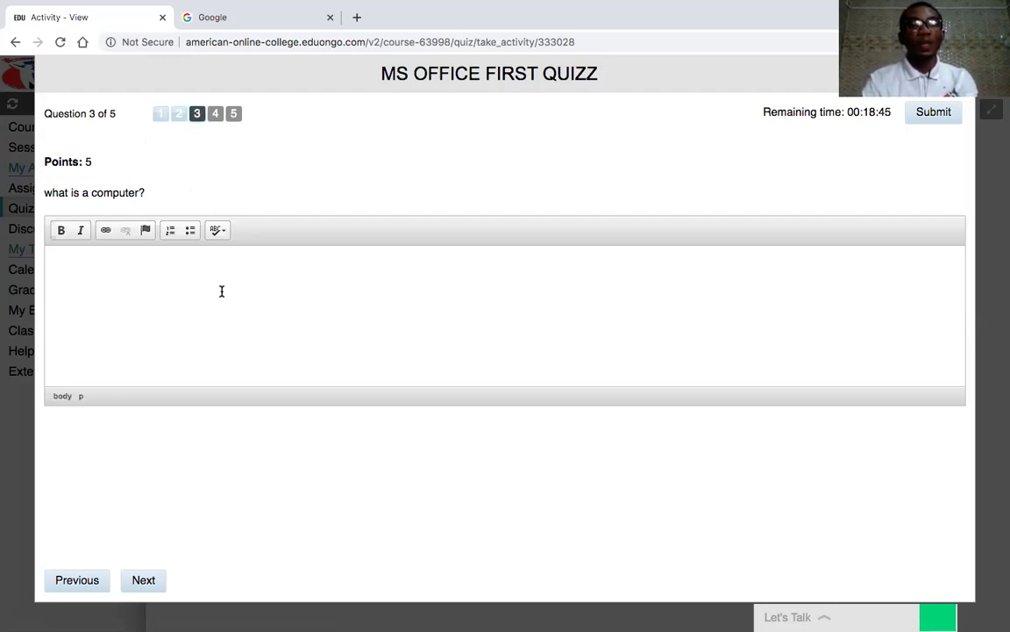
text(a copute)
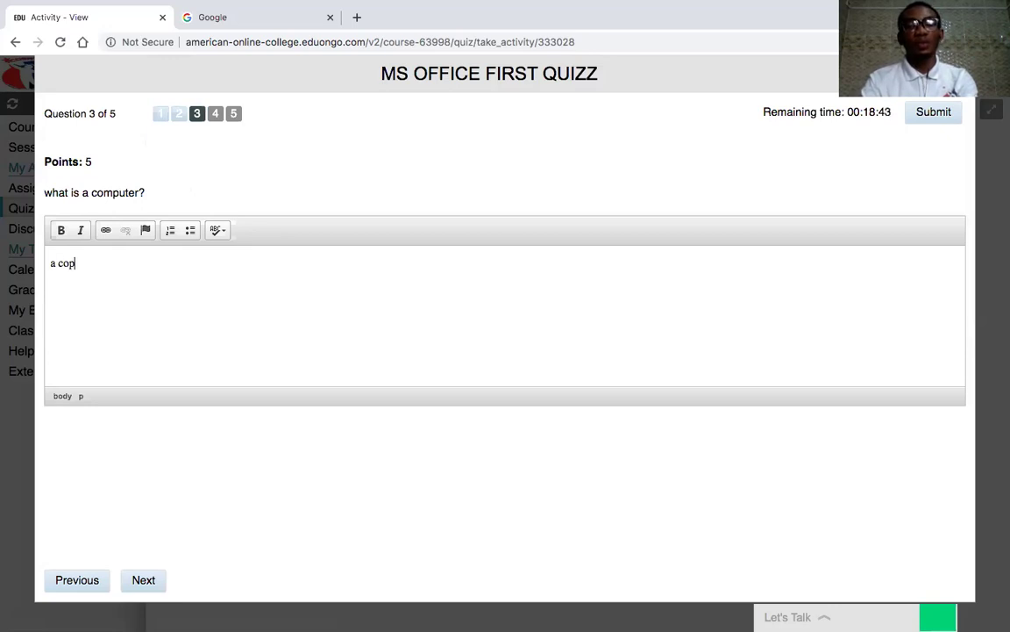
key(BackSpace)
key(BackSpace)
key(BackSpace)
key(BackSpace)
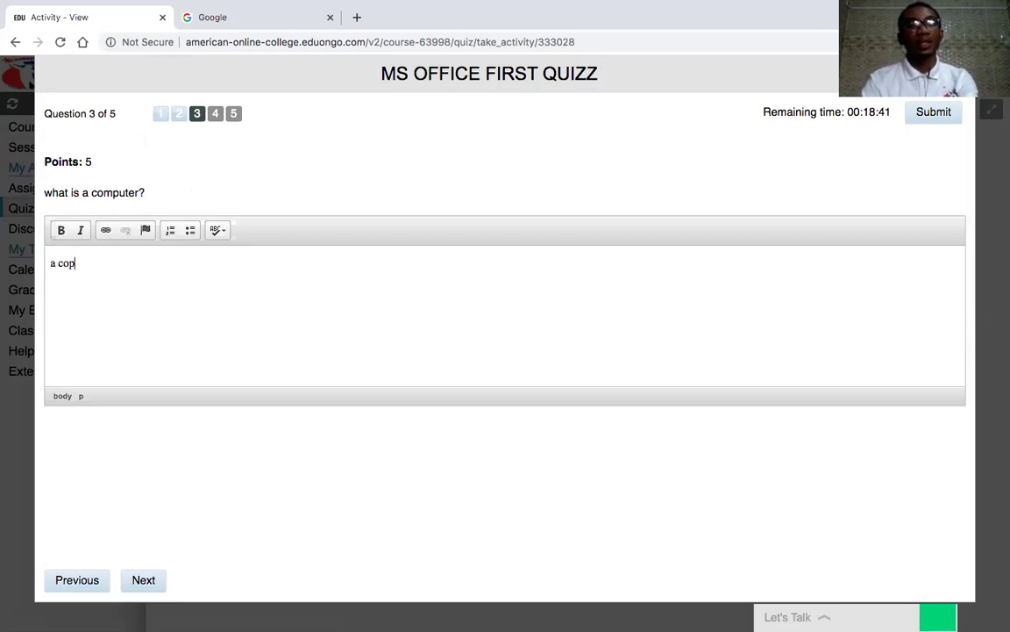
text(mput)
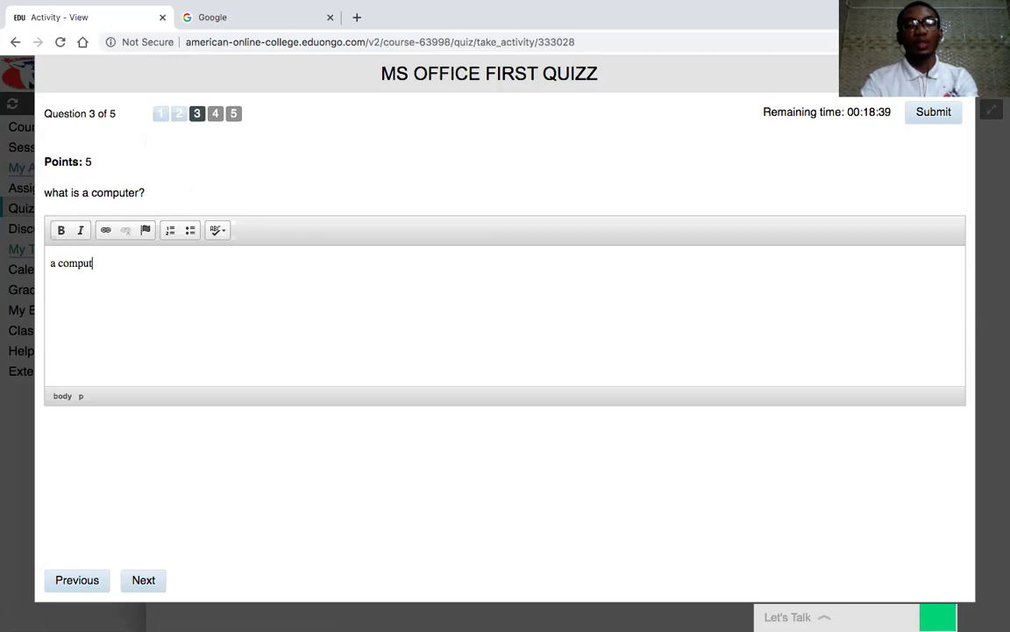
text(er is an )
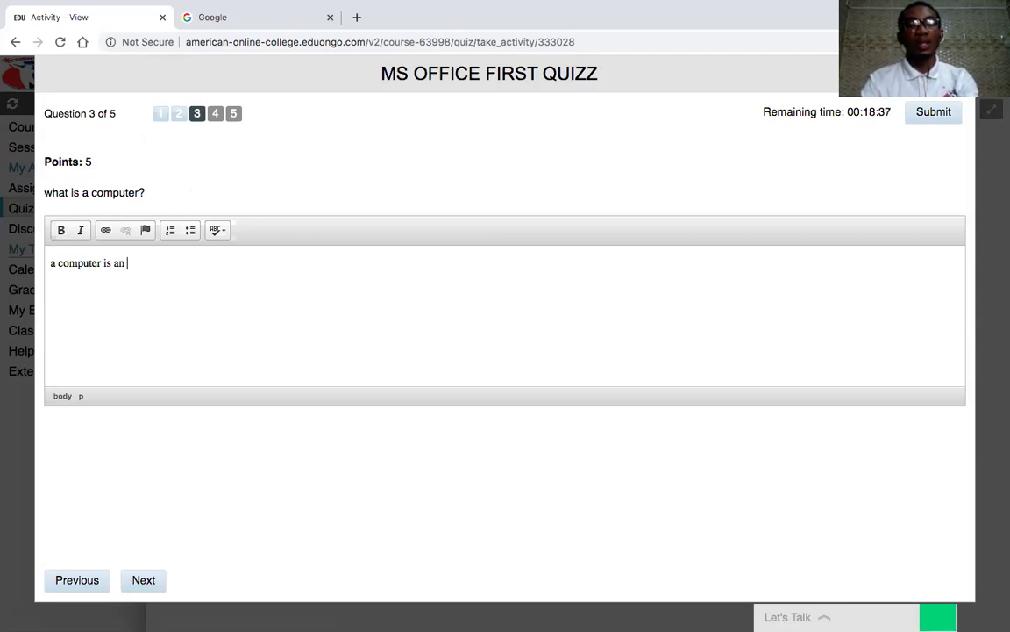
text(elec)
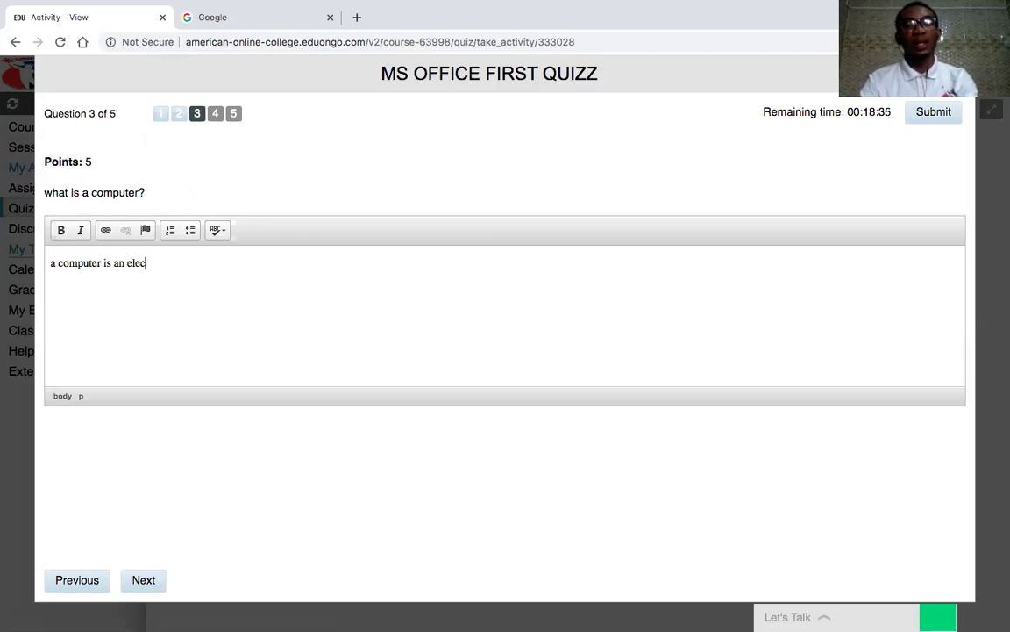
text(tronic devi)
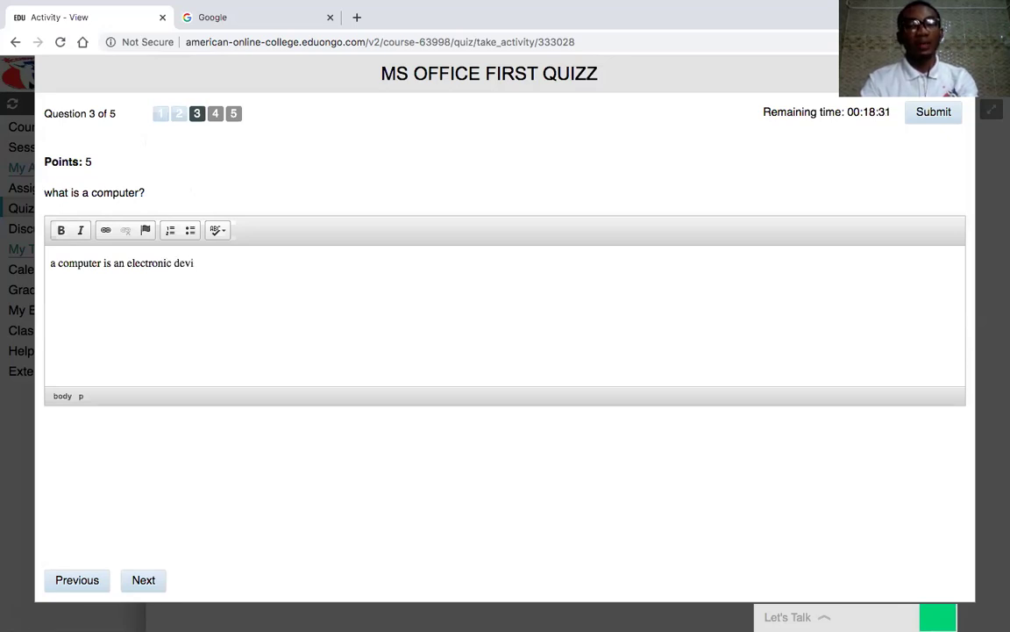
text(ce)
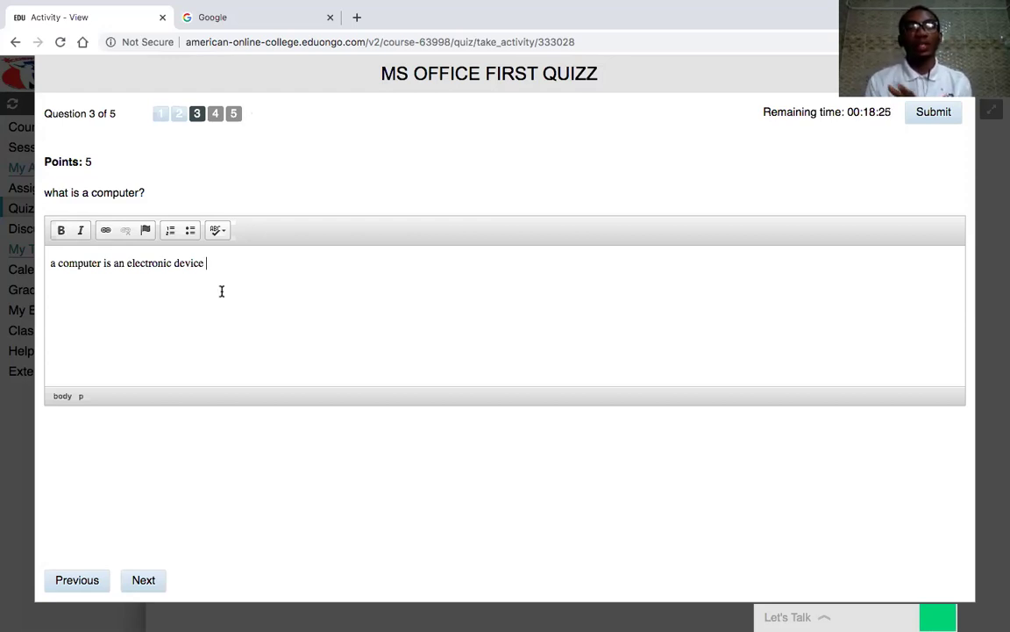
click(216, 115)
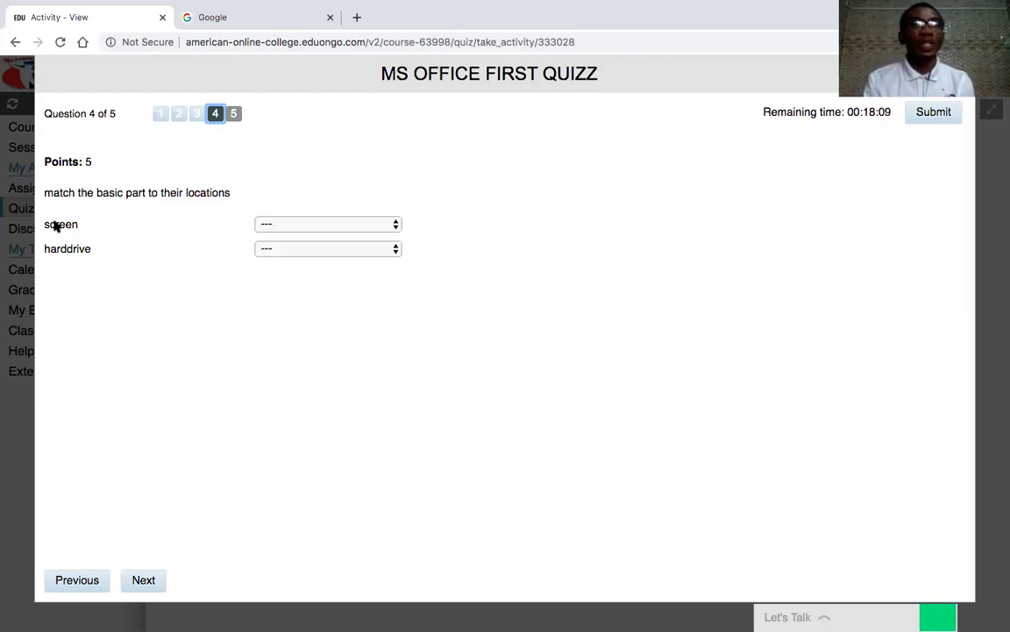
- Match 'screen' to monitor and 'harddrive' to cpu in question 4, then advance to question 5
click(393, 223)
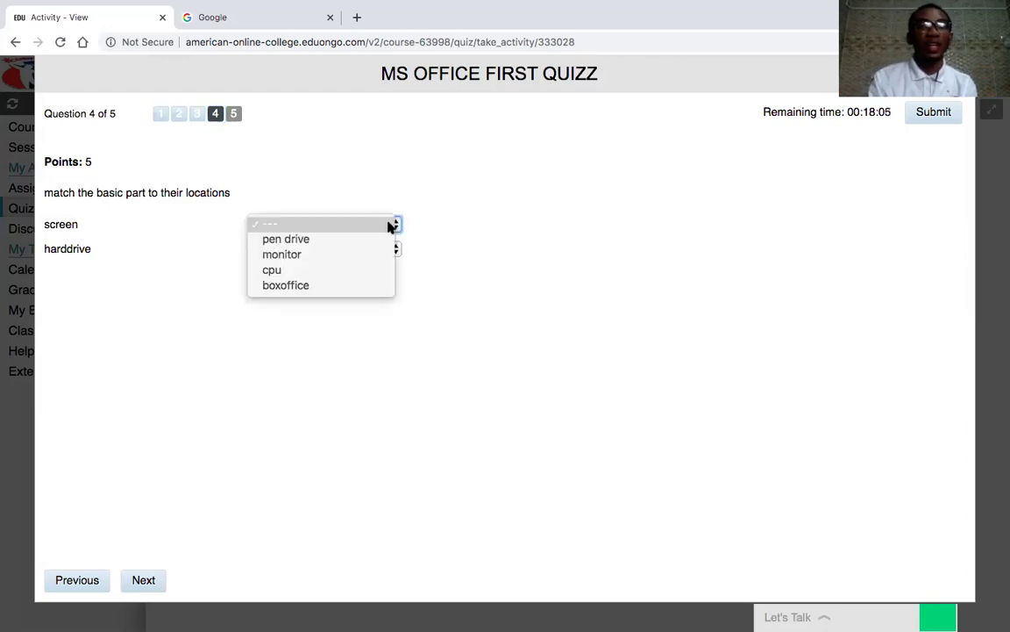
click(292, 254)
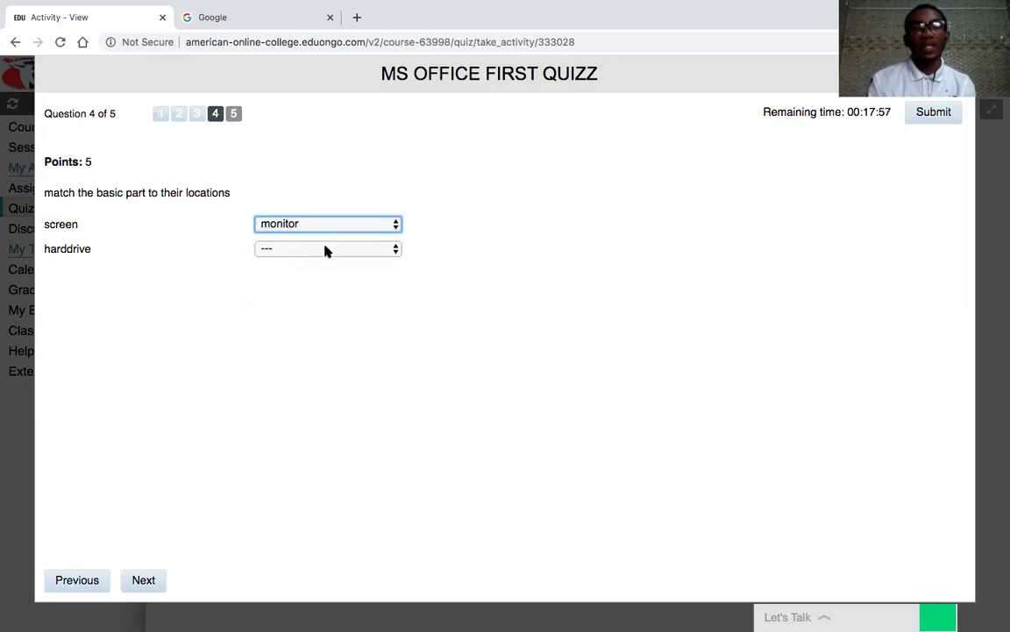
click(398, 250)
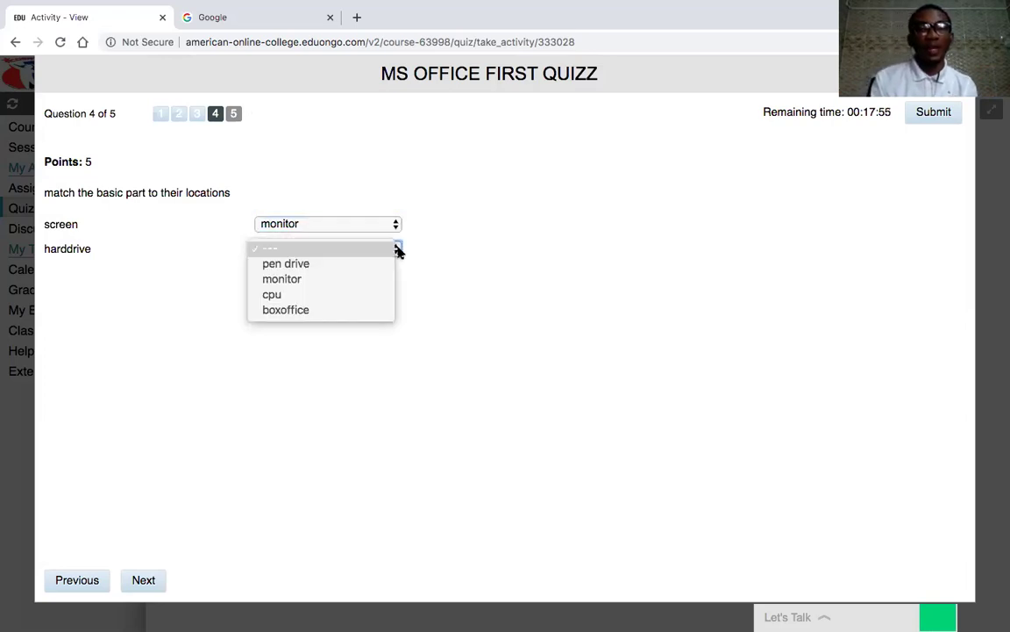
click(360, 296)
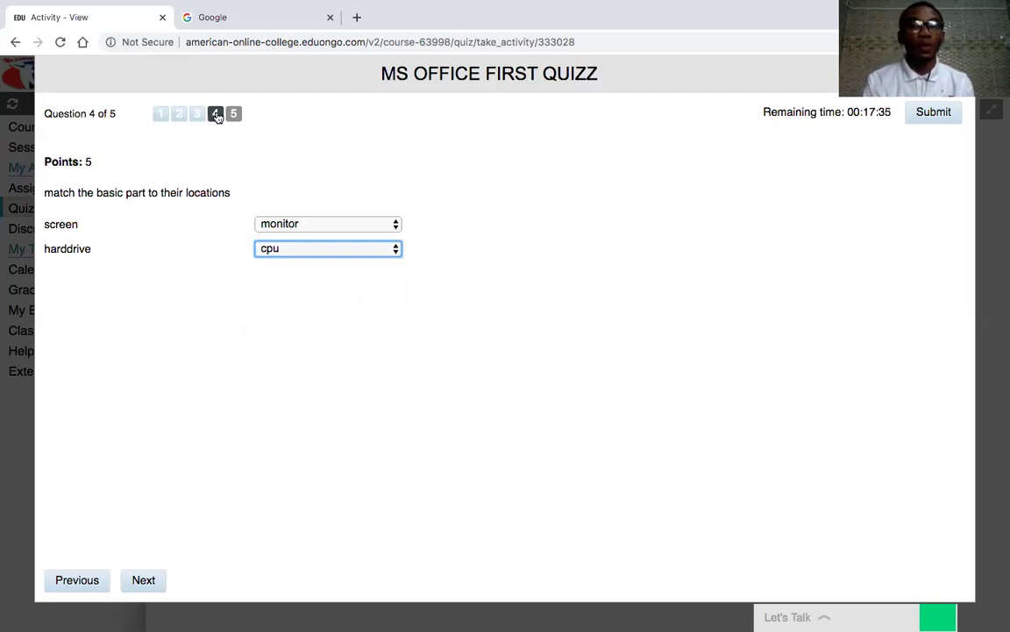
click(217, 114)
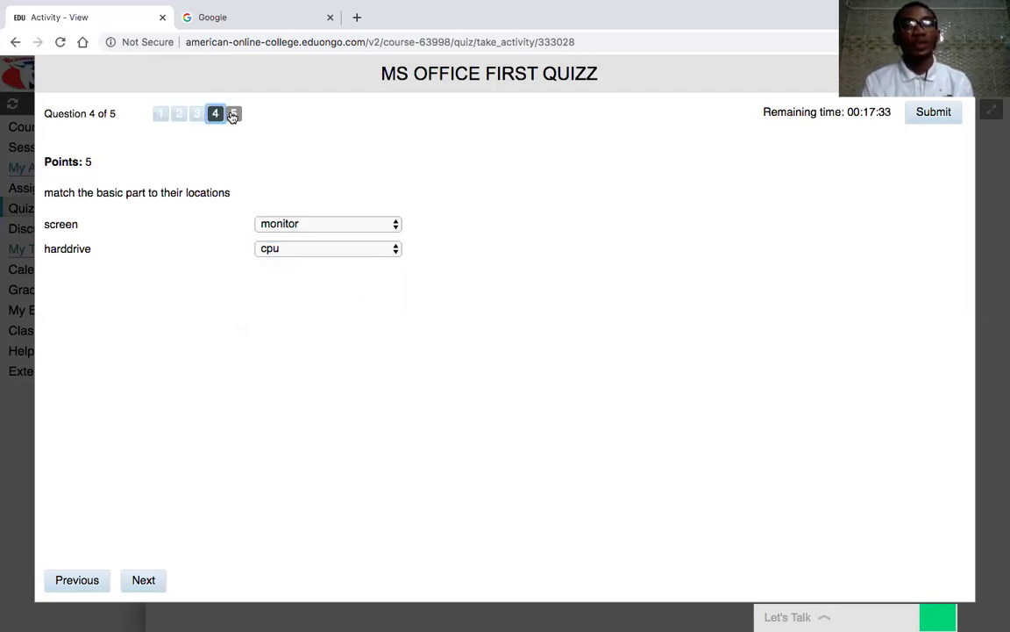
click(233, 114)
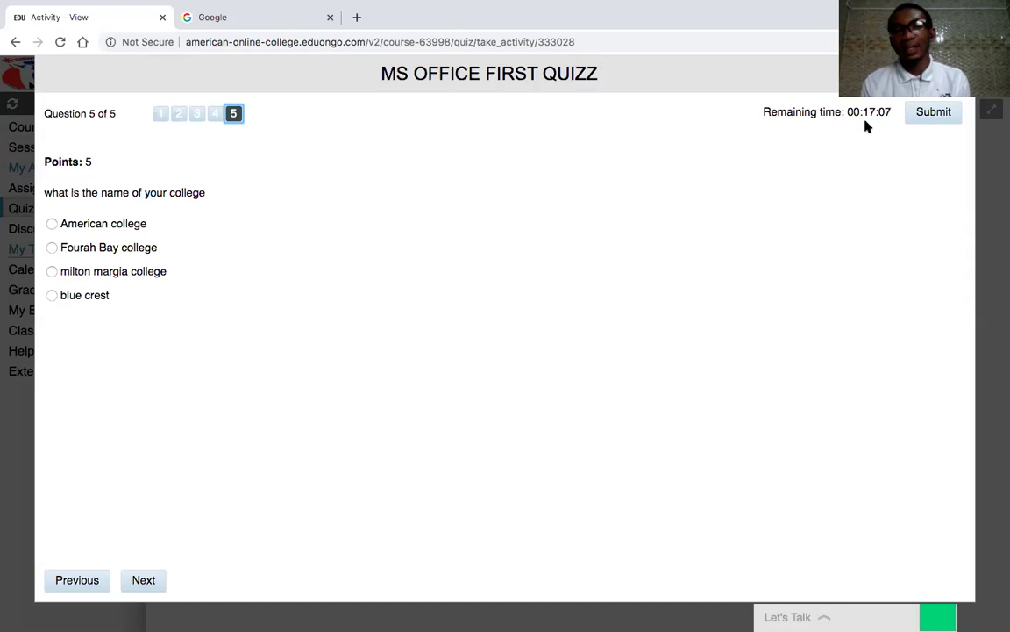
- Choose 'American college' for question 5, then submit the quiz and confirm
click(53, 224)
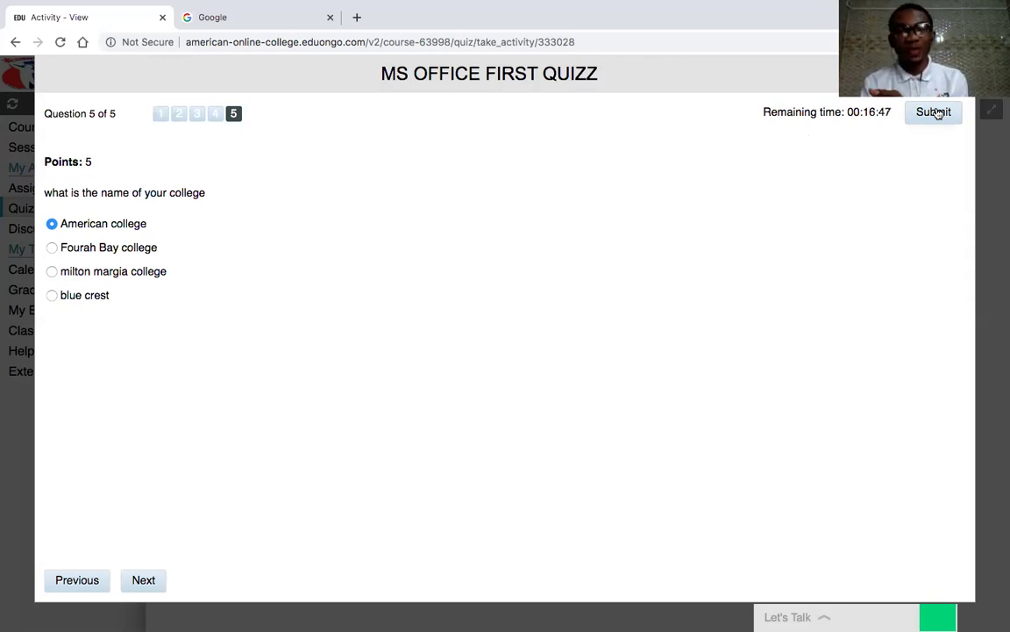
click(935, 113)
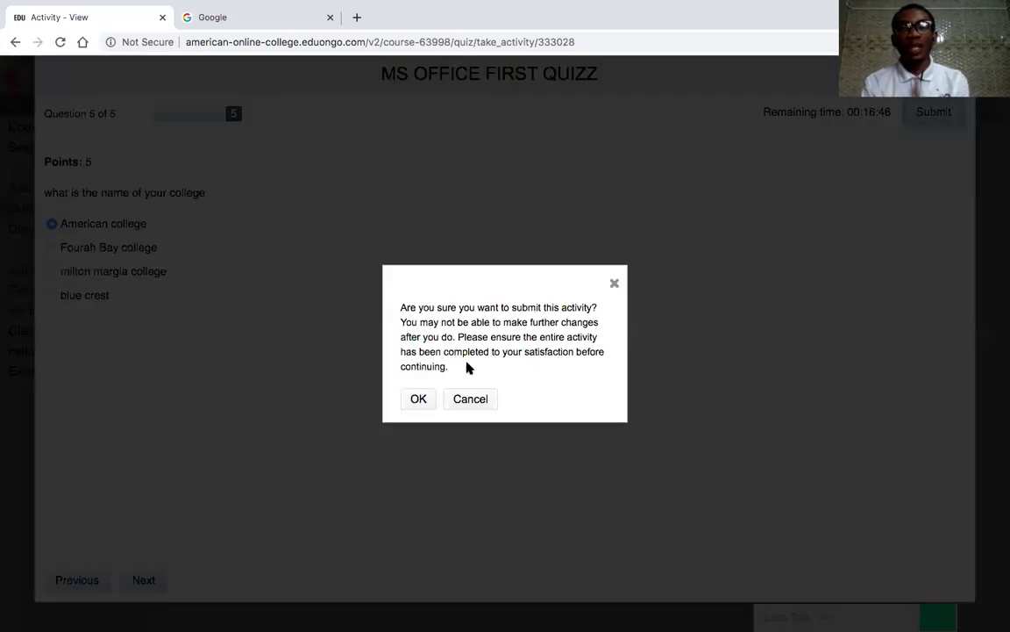
click(419, 400)
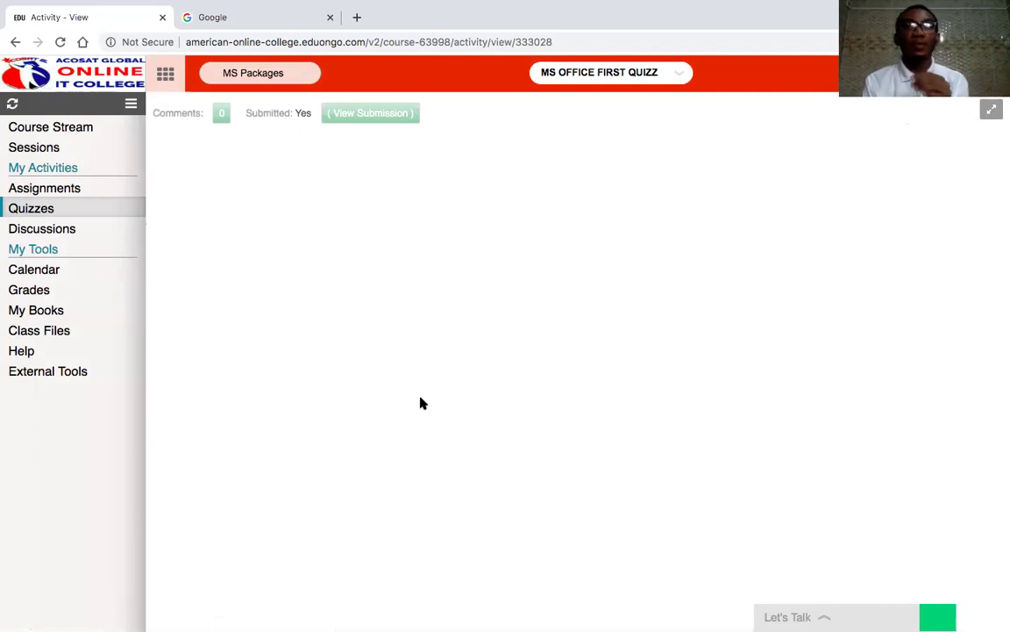
- Open the submission's Quiz Review, check each question's result, and highlight the 10 / 25 score
click(356, 114)
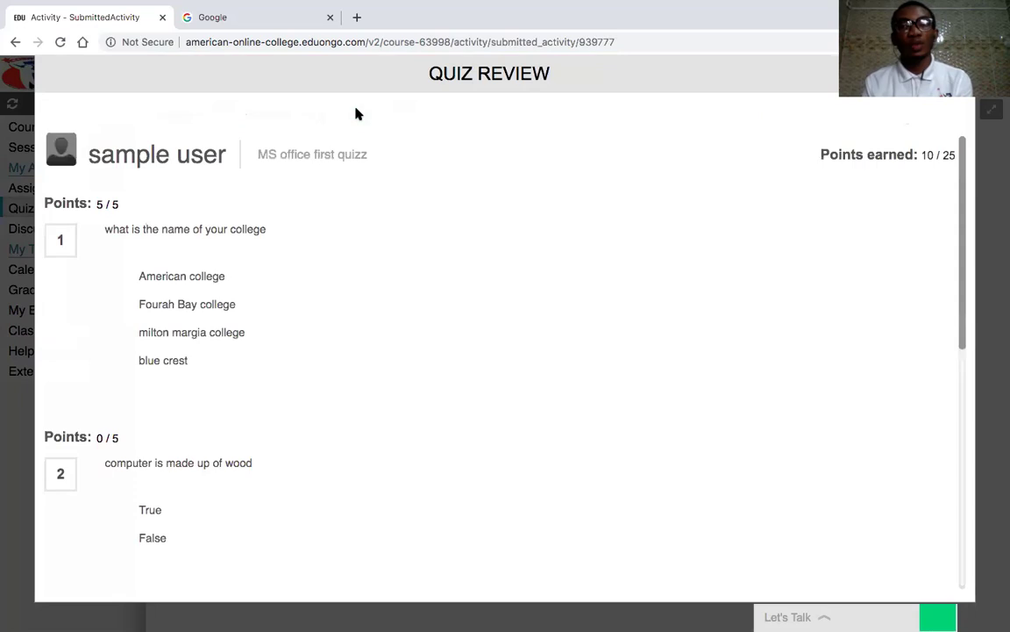
scroll(443, 289, down, 7)
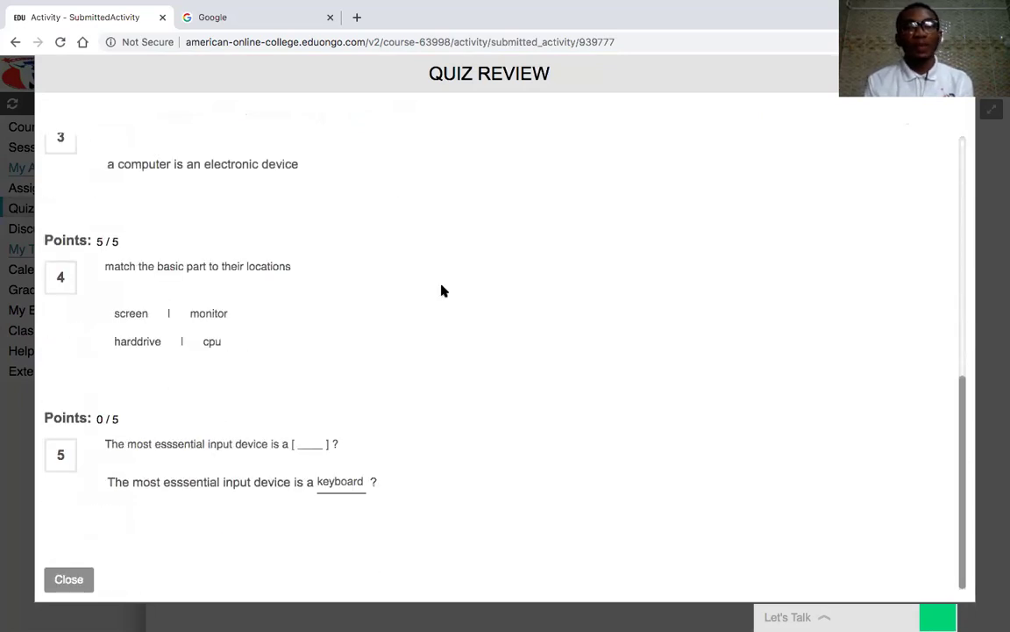
scroll(443, 290, up, 10)
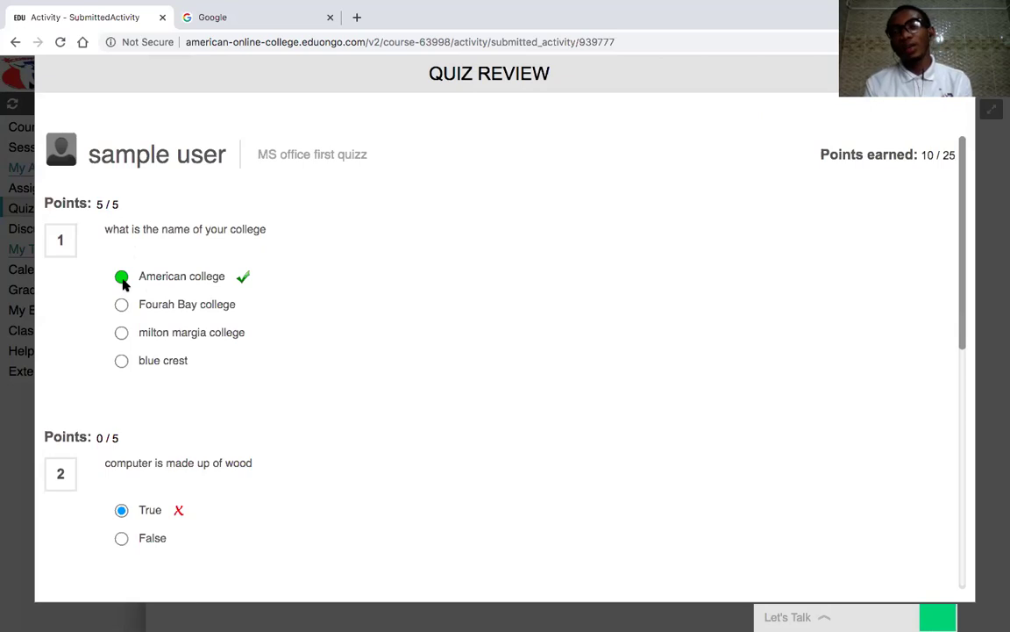
scroll(124, 282, down, 3)
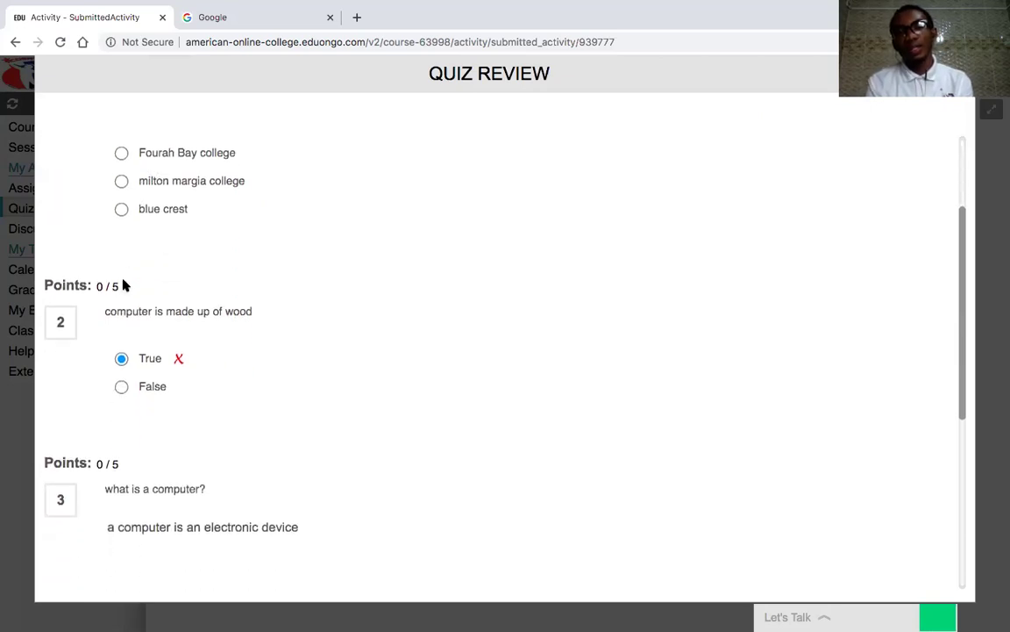
scroll(142, 374, down, 5)
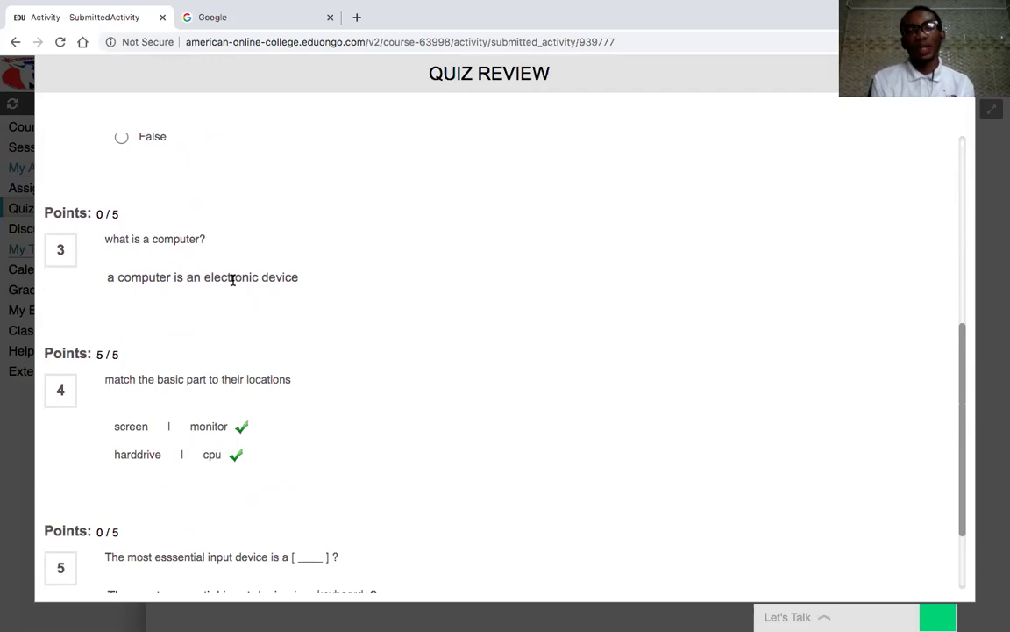
scroll(233, 279, down, 2)
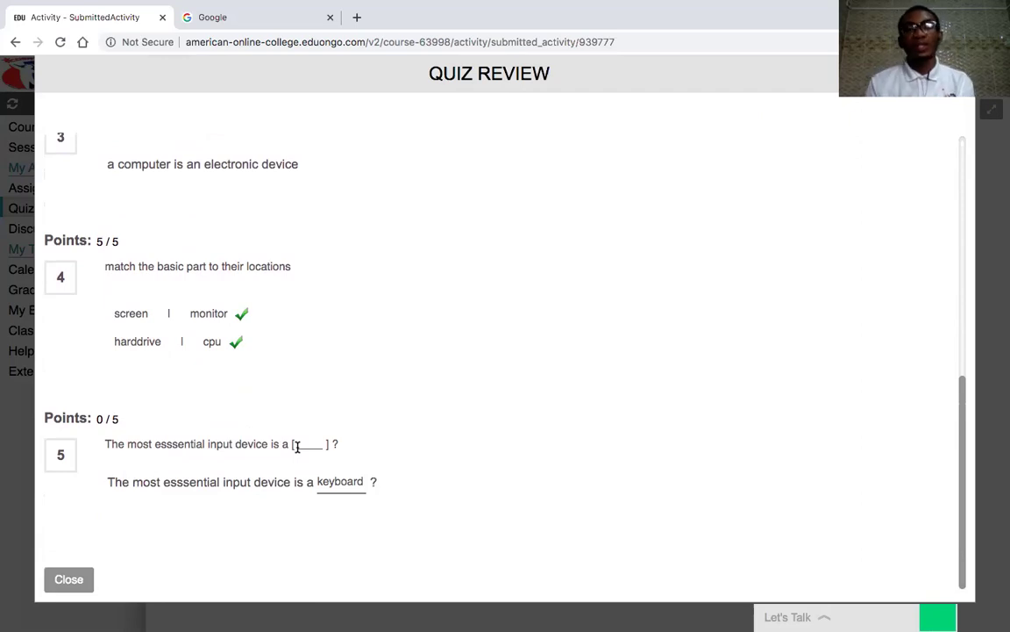
scroll(298, 447, up, 10)
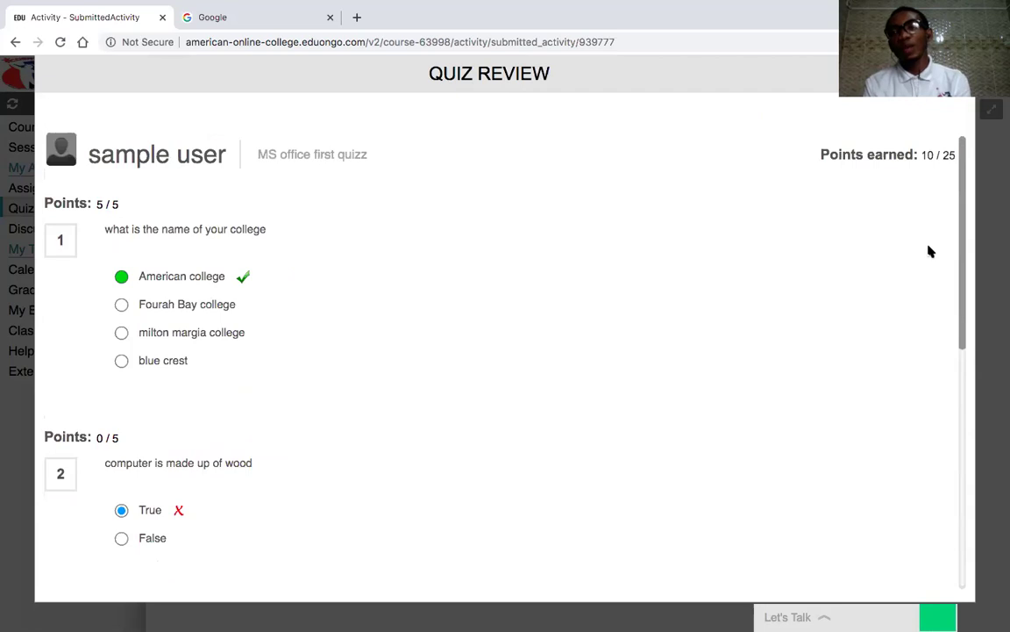
drag(958, 156, 923, 170)
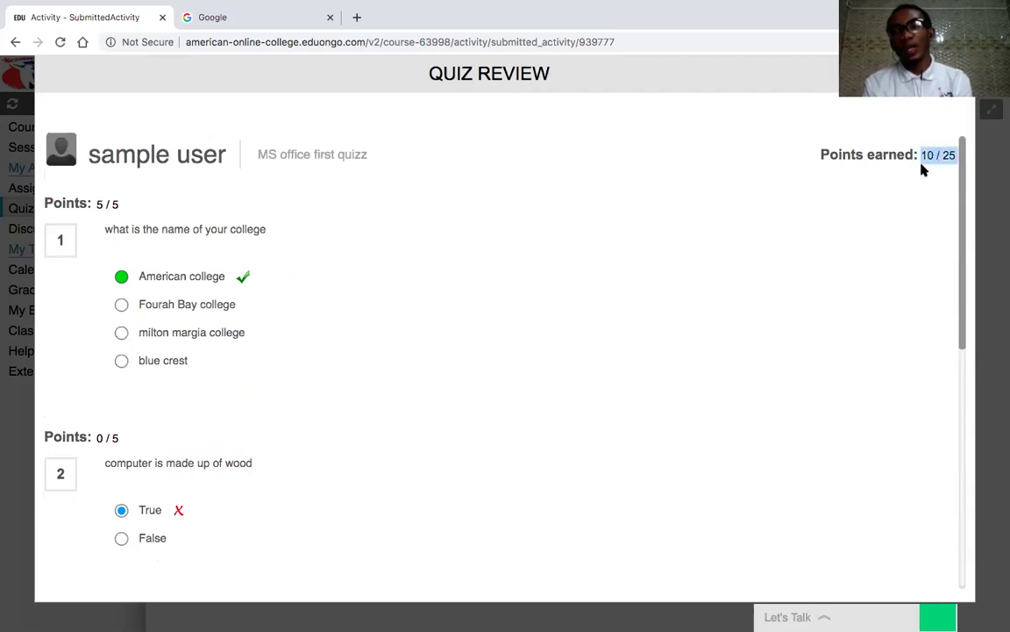